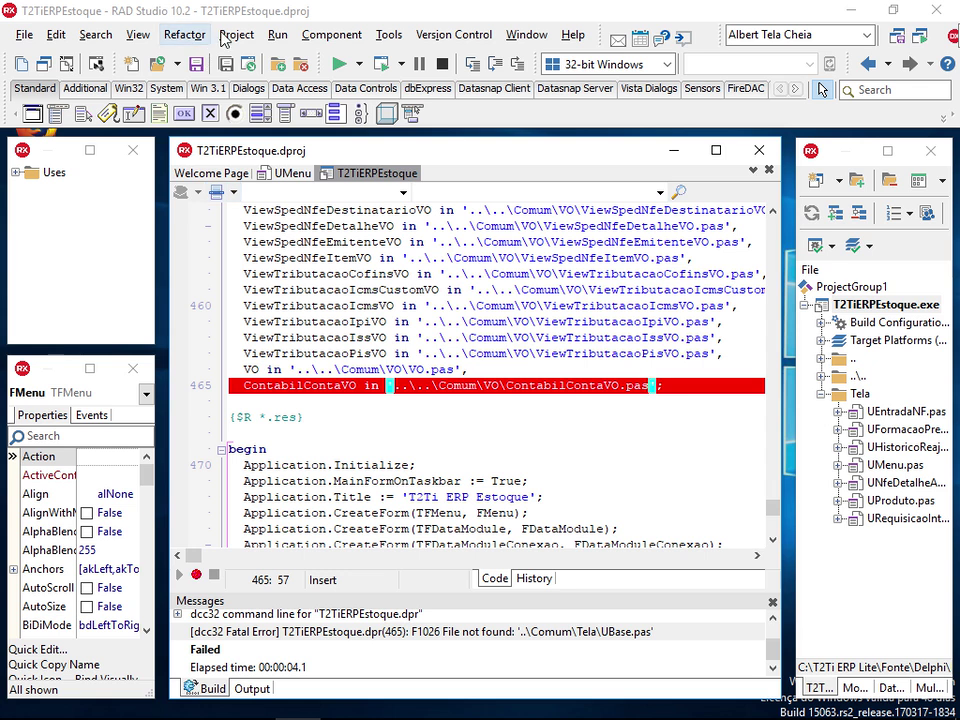
- Compile and run the T2TiERPEstoque project, and sign in with the login and password
key(ctrl+F9)
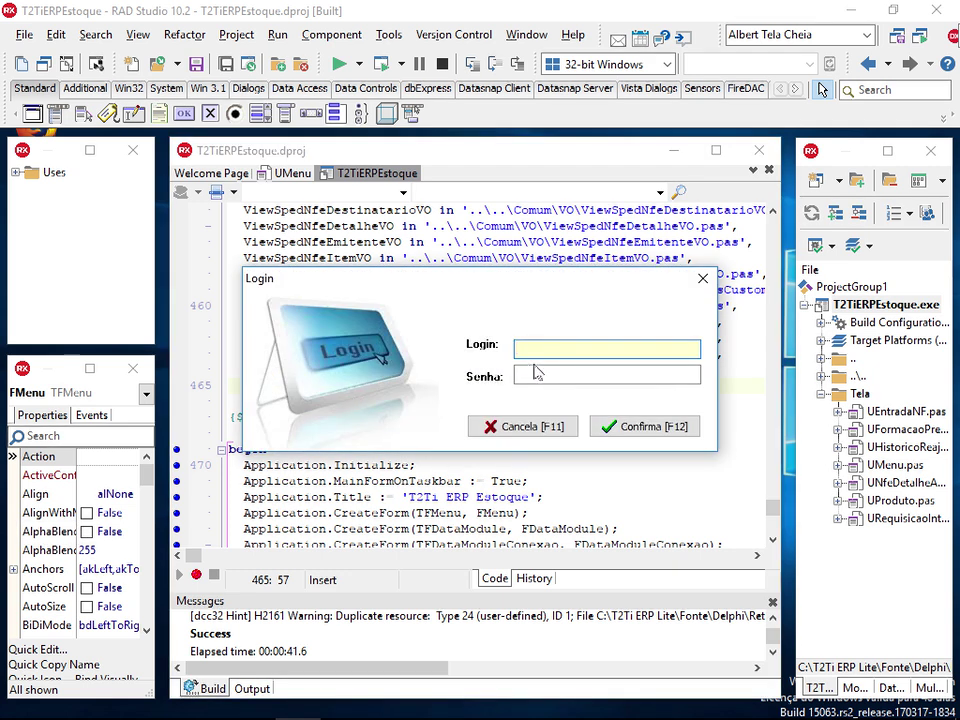
text(1)
key(Tab)
text(1)
key(Tab)
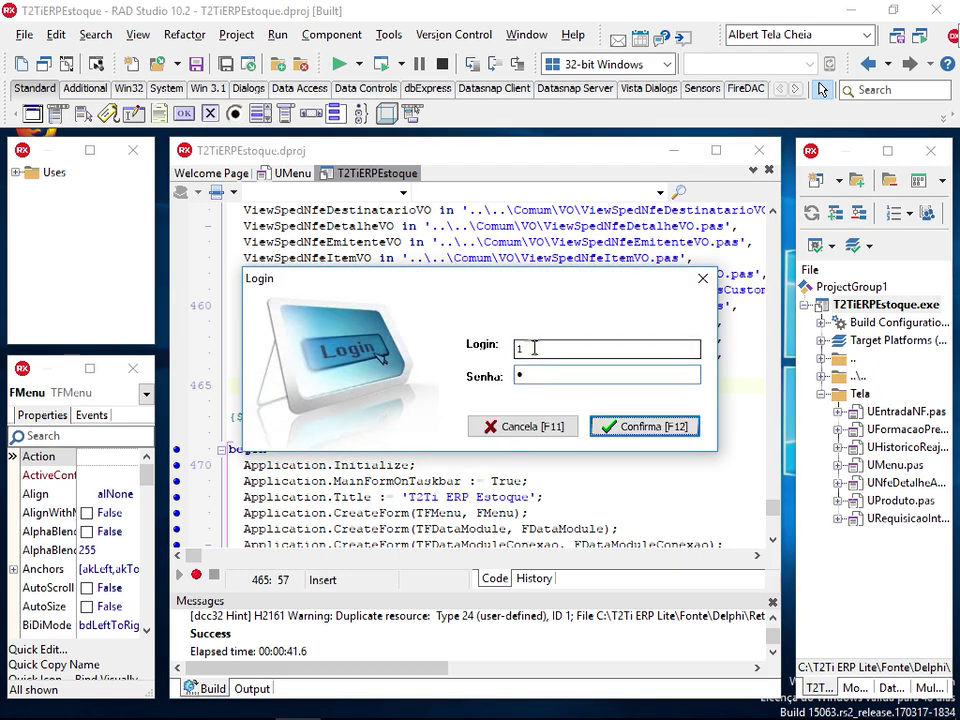
key(Return)
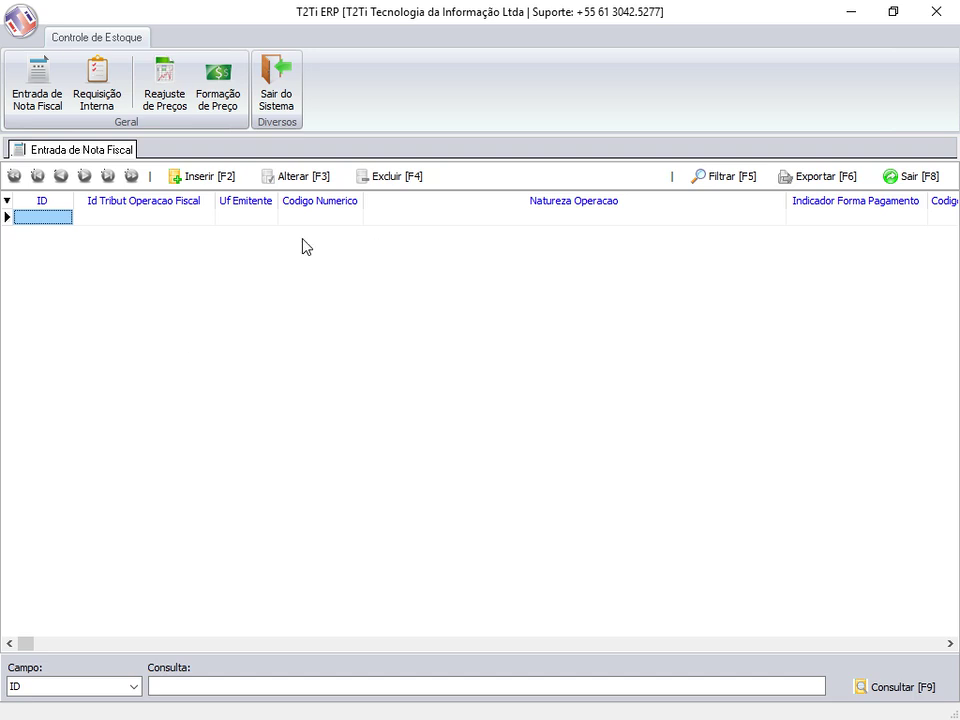
- Insert a new incoming invoice and load its data from the DFE XML file in the Estoque folder
click(210, 175)
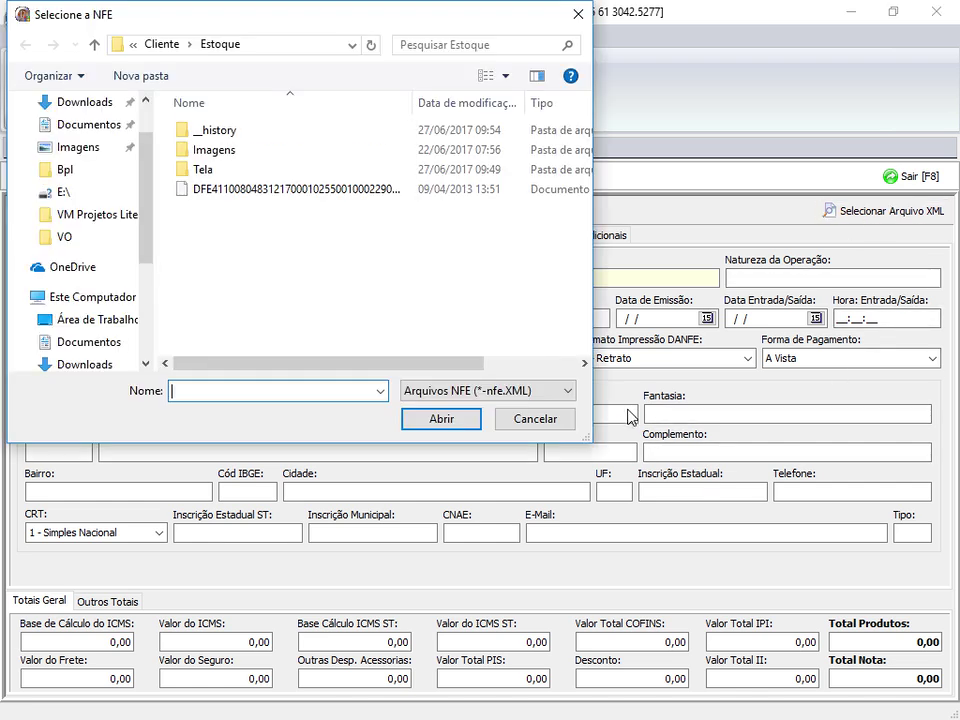
click(250, 189)
click(441, 418)
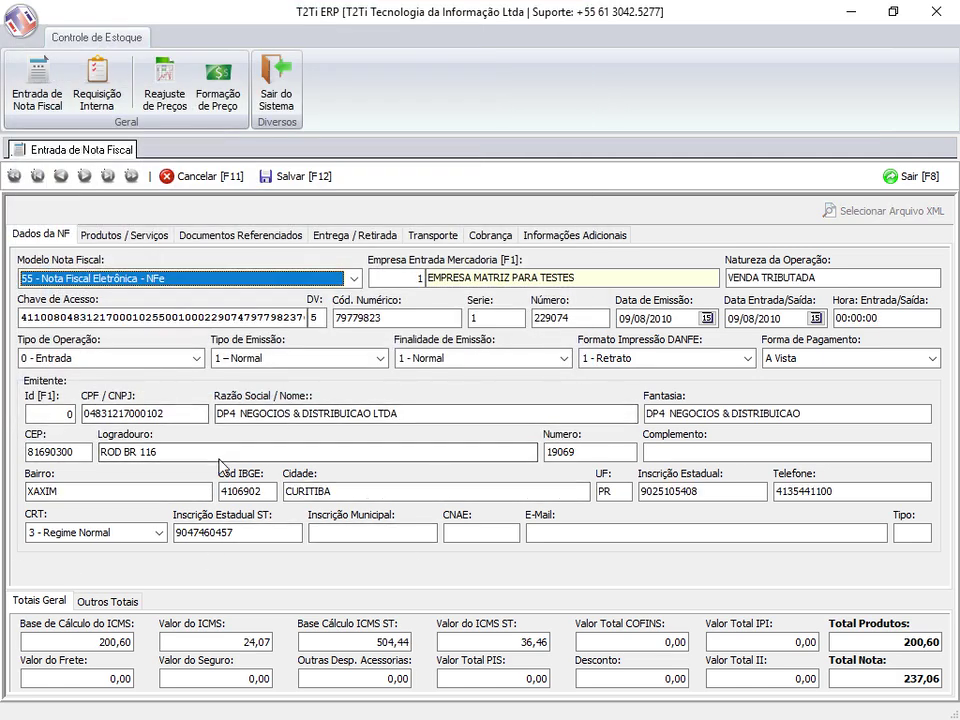
- Examine the invoice's other totals and compare registered and unregistered items in its product list
click(100, 603)
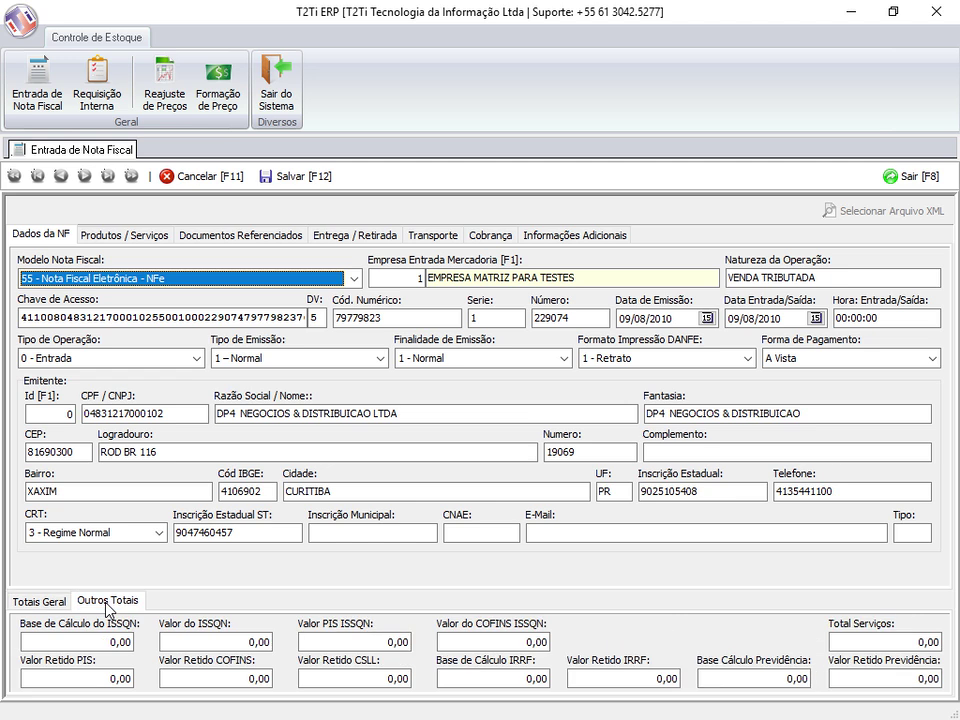
click(32, 601)
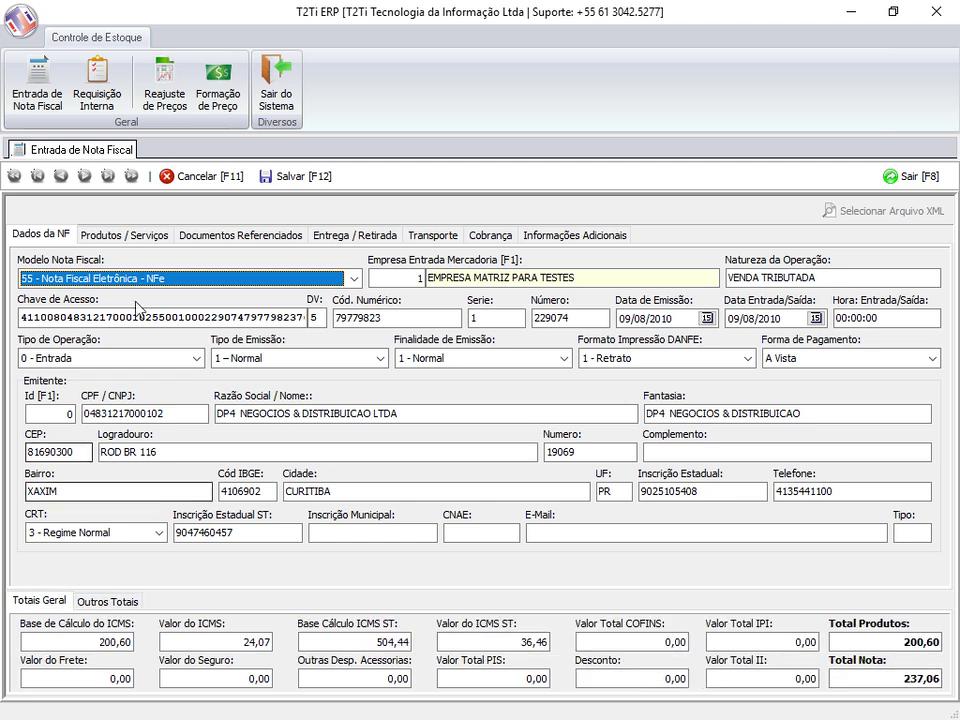
click(126, 238)
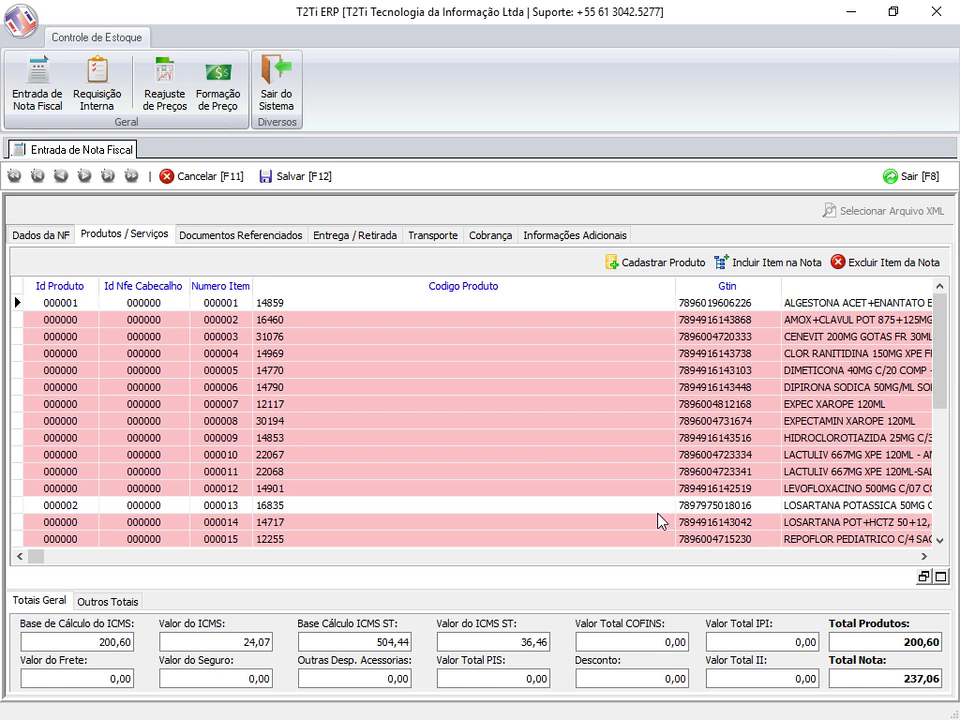
click(260, 507)
click(45, 507)
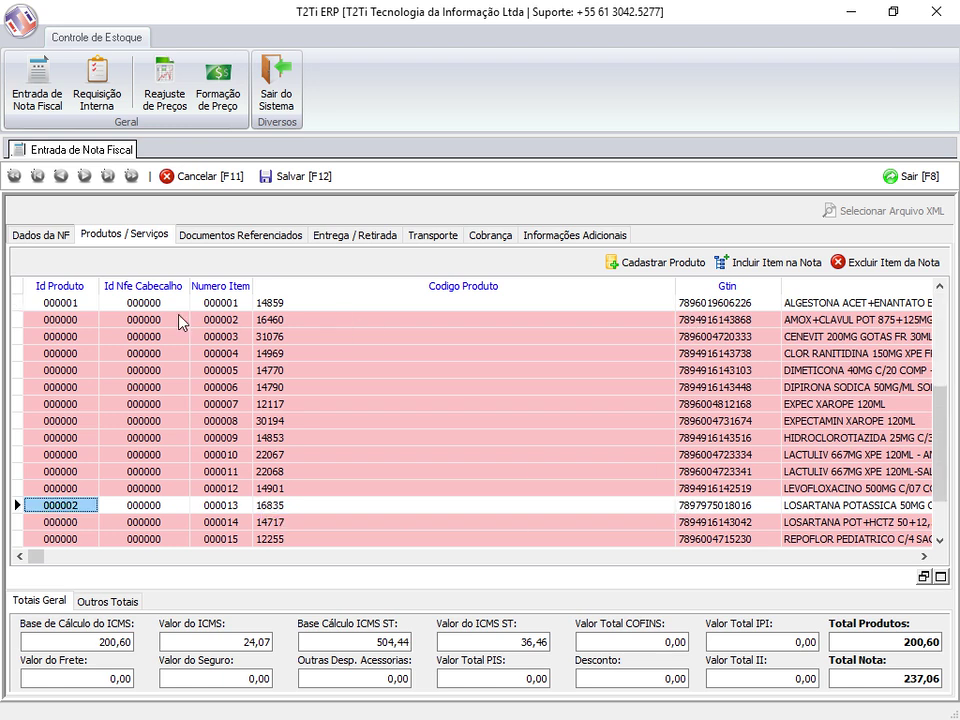
click(76, 305)
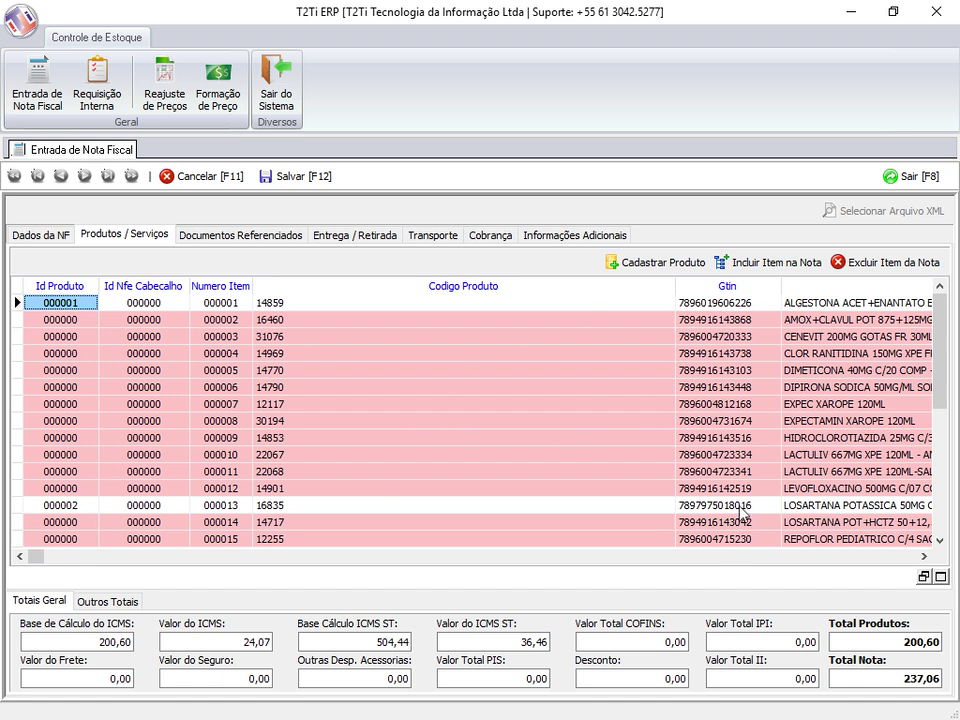
click(654, 324)
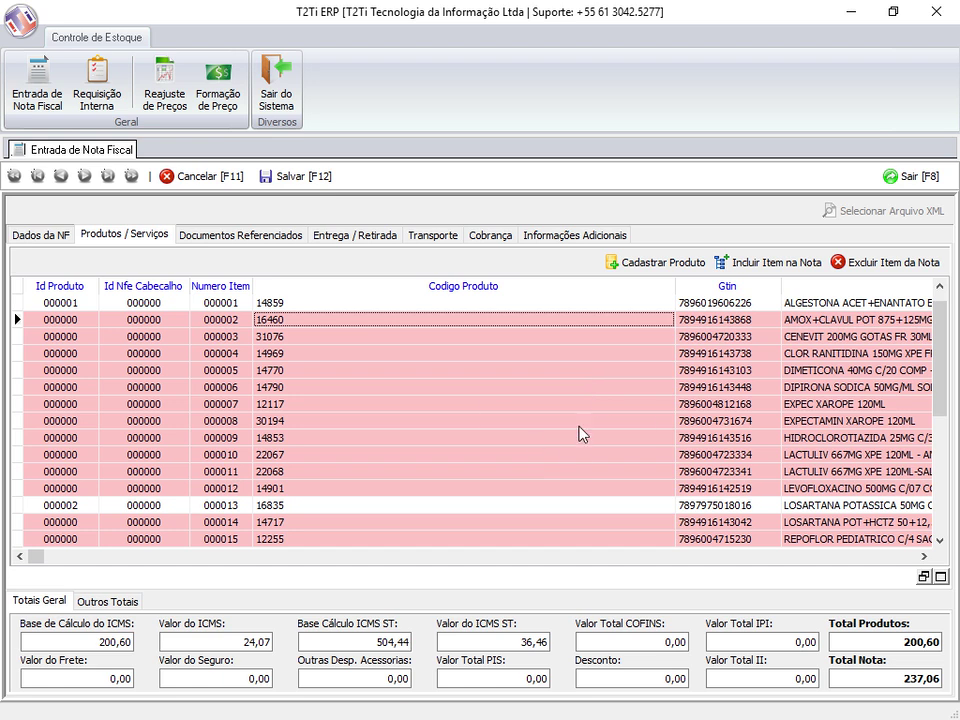
click(728, 318)
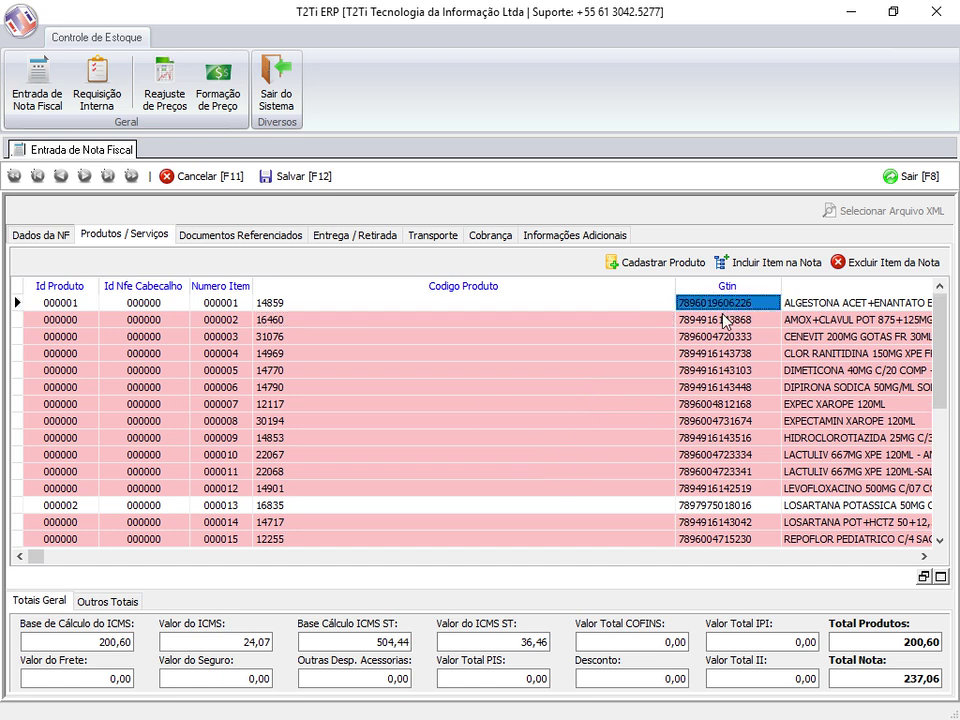
click(621, 325)
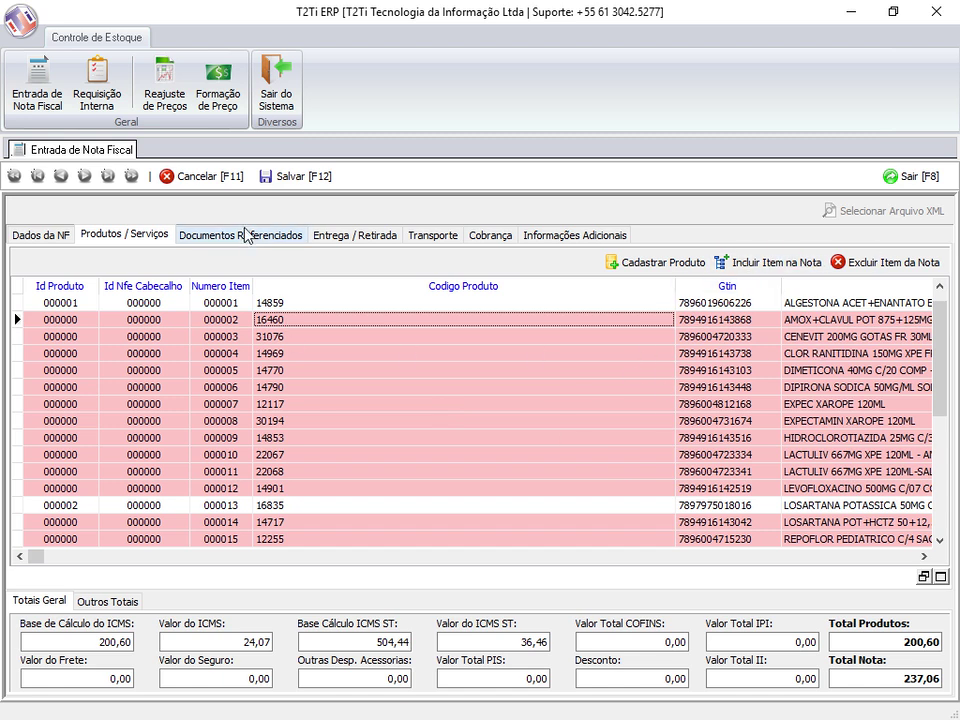
- Examine the details of item 16460, from ICMS, PIS, COFINS and IPI through the medicine lots to the import declaration
click(924, 578)
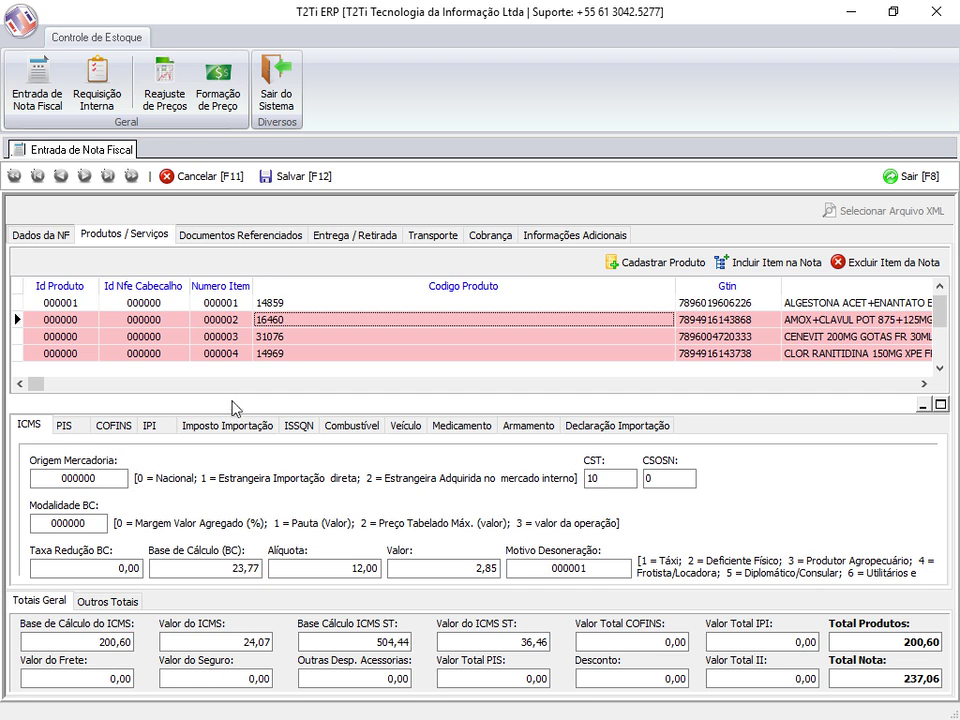
click(940, 404)
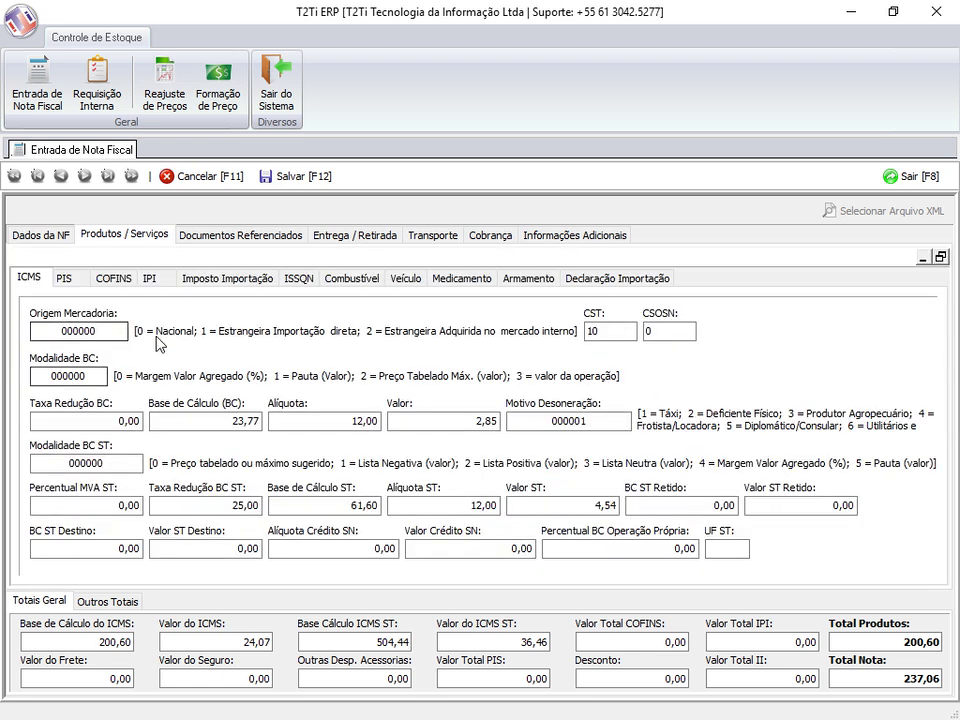
click(68, 280)
click(112, 280)
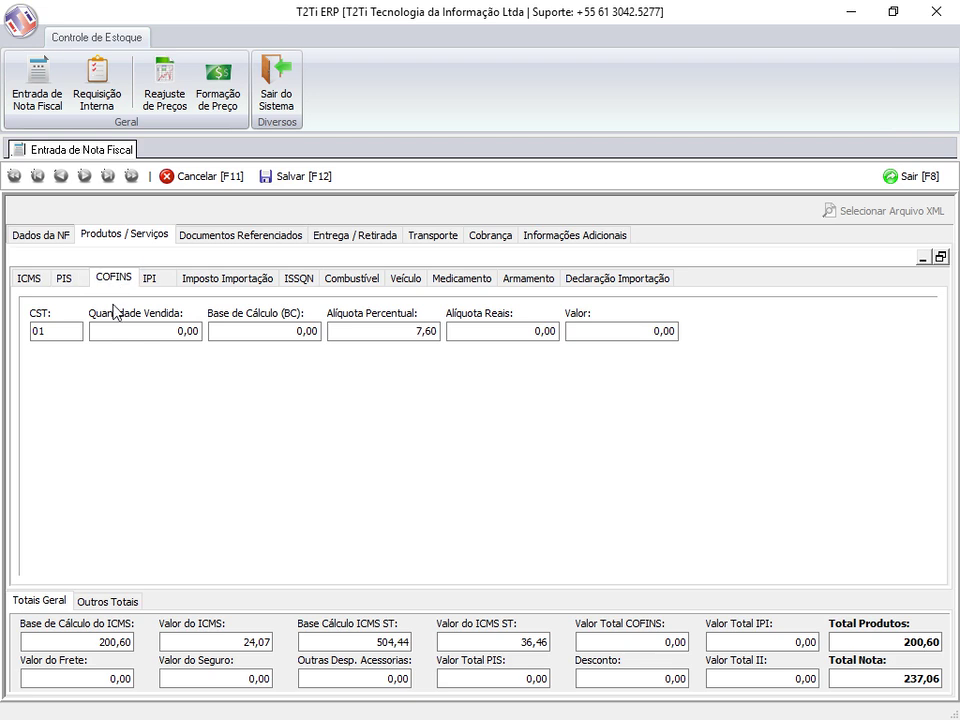
click(150, 280)
click(226, 282)
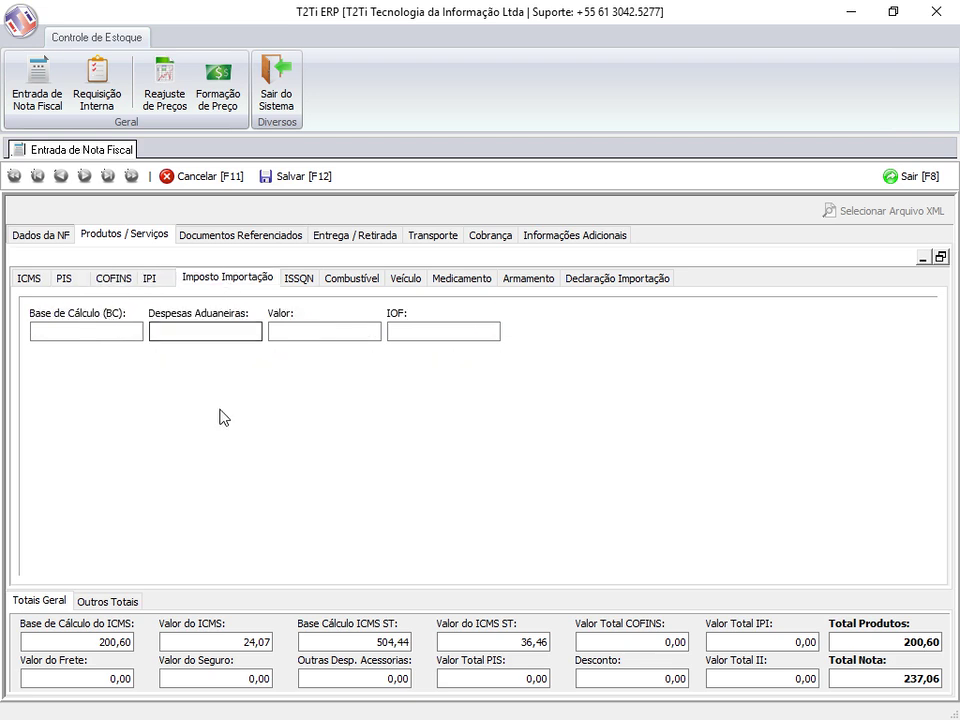
click(302, 281)
click(352, 278)
click(405, 278)
click(461, 277)
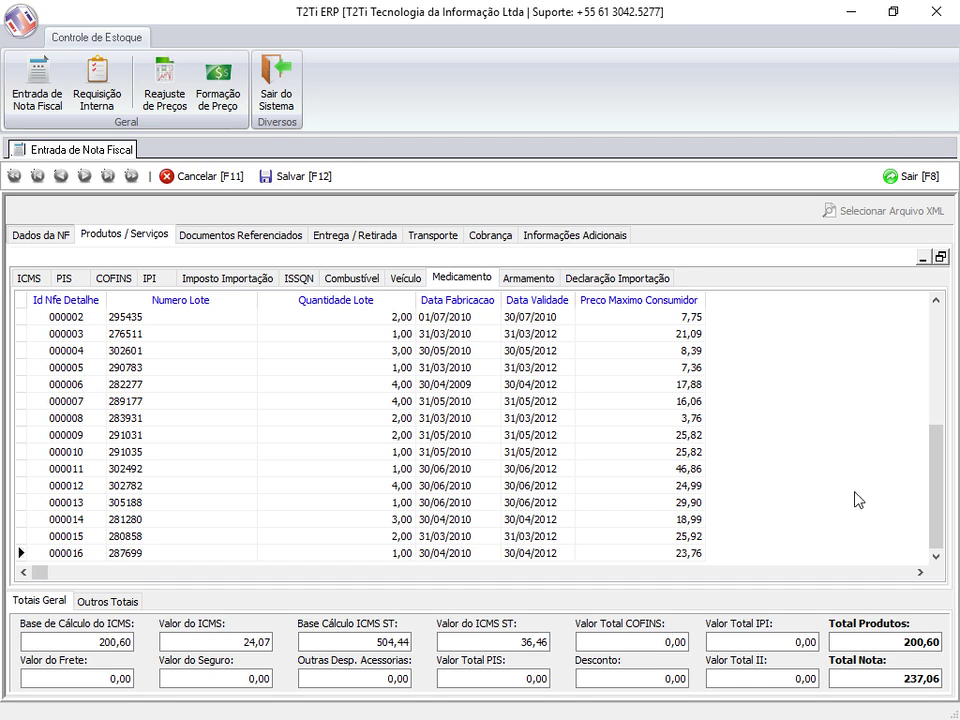
drag(936, 497, 936, 378)
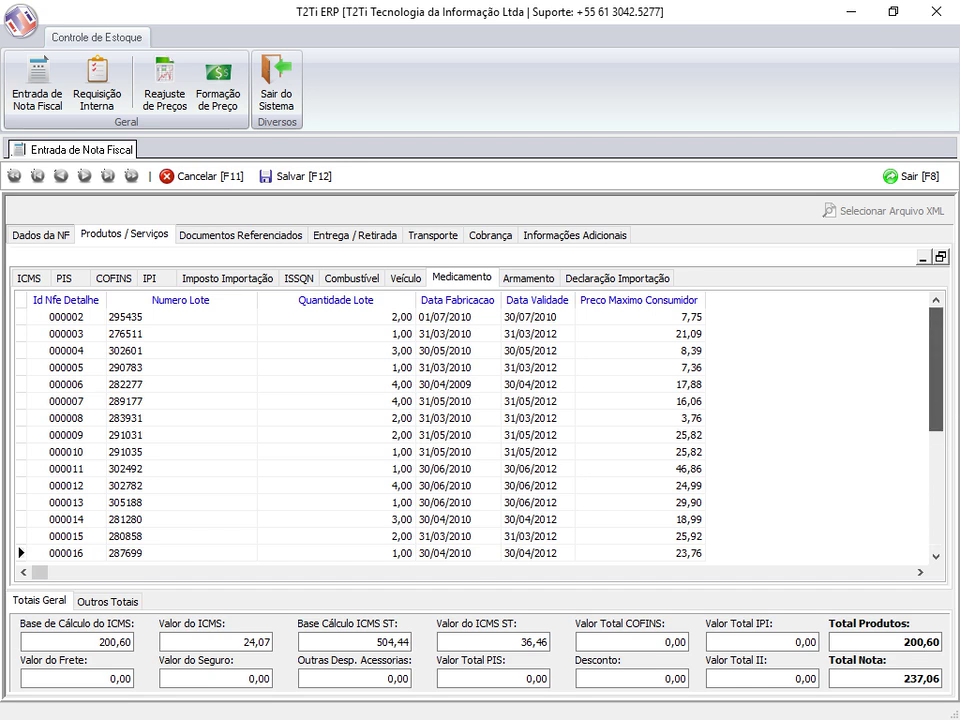
click(528, 278)
click(618, 278)
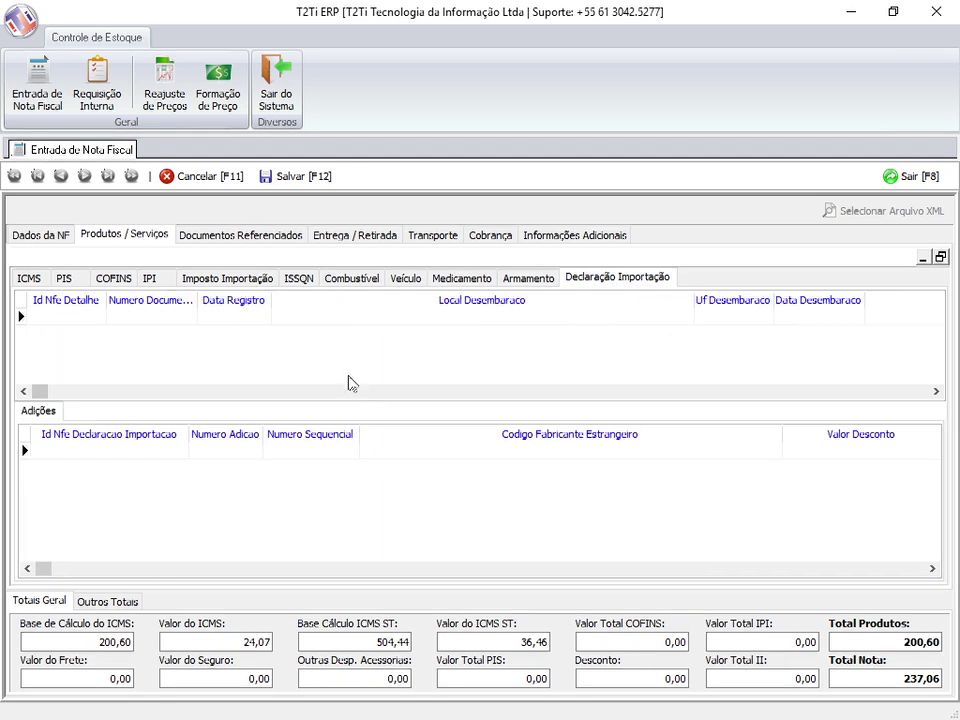
click(940, 257)
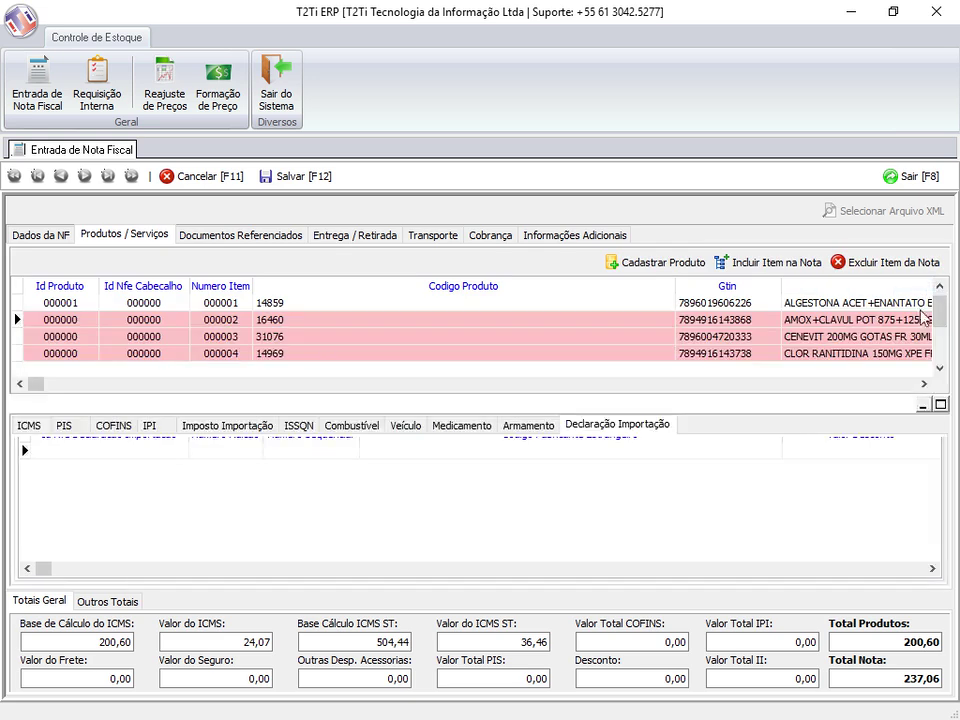
click(938, 408)
- Review the invoice's referenced documents, delivery and pickup, transport, billing and additional information
click(238, 235)
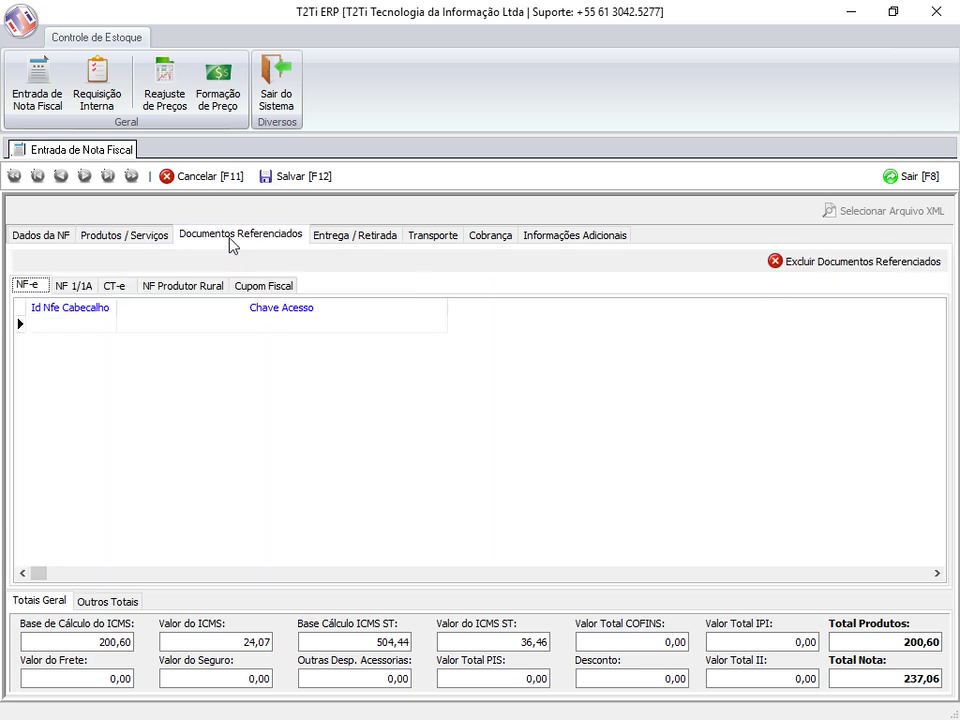
click(78, 287)
click(118, 287)
click(152, 288)
click(263, 287)
click(27, 286)
click(318, 237)
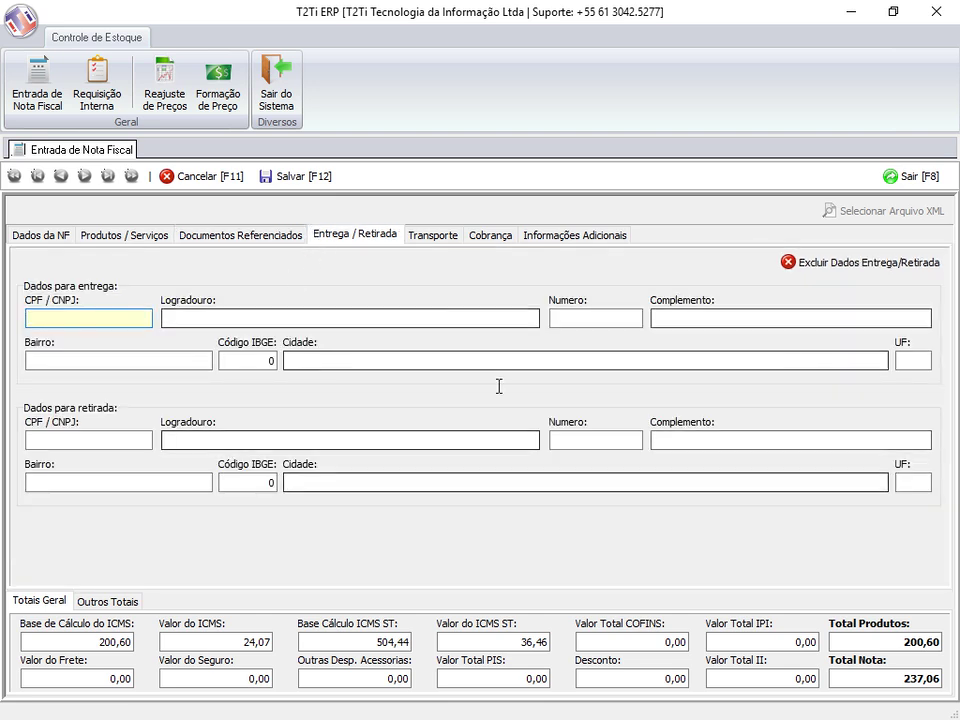
click(446, 236)
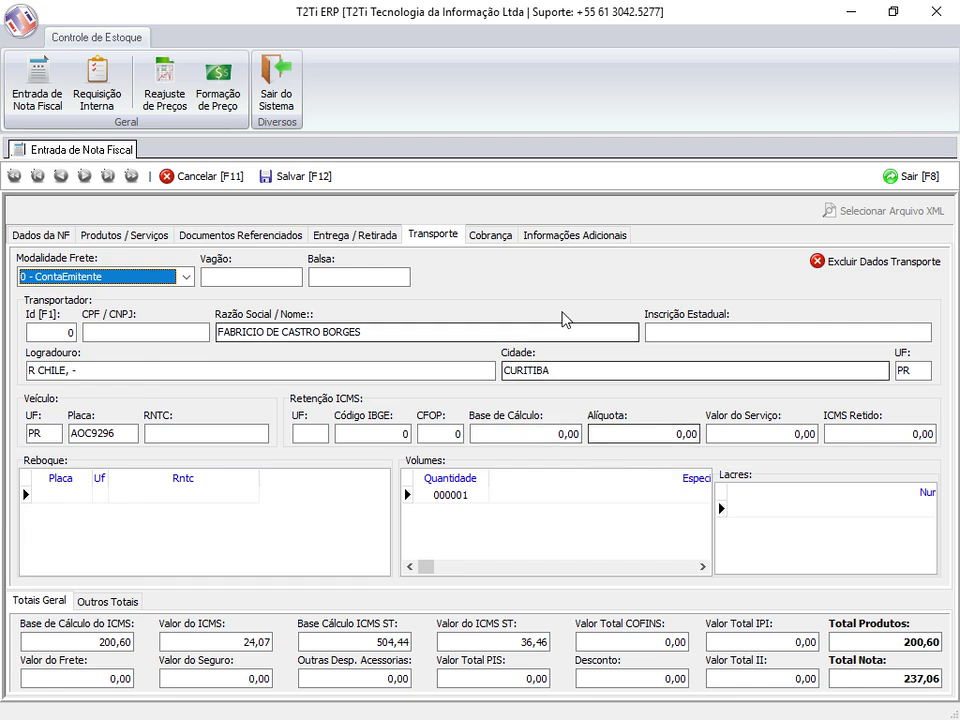
click(490, 237)
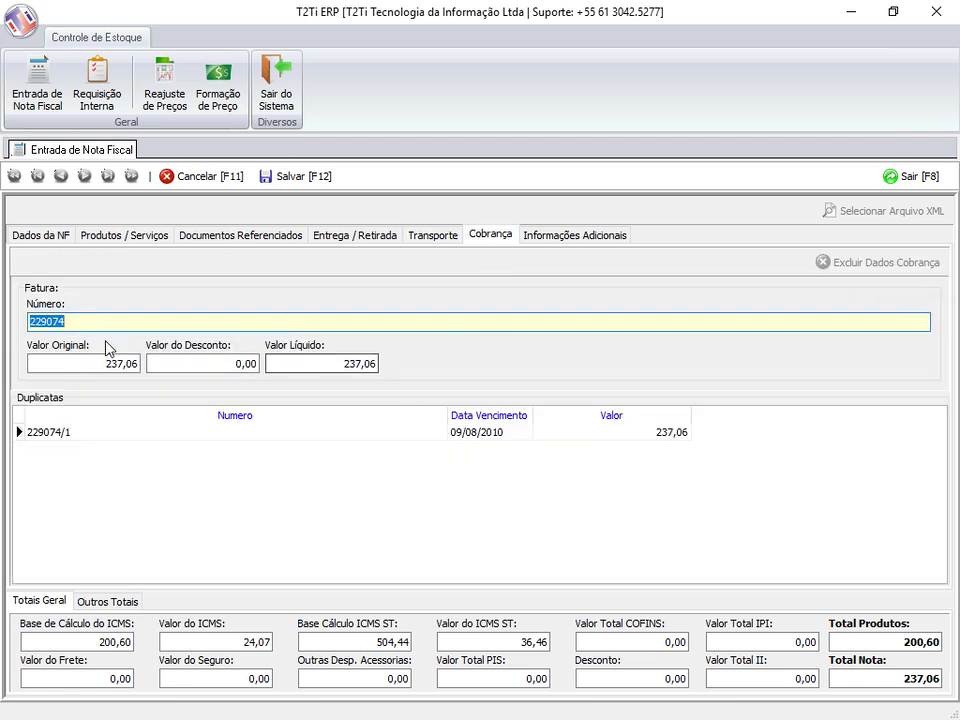
click(595, 238)
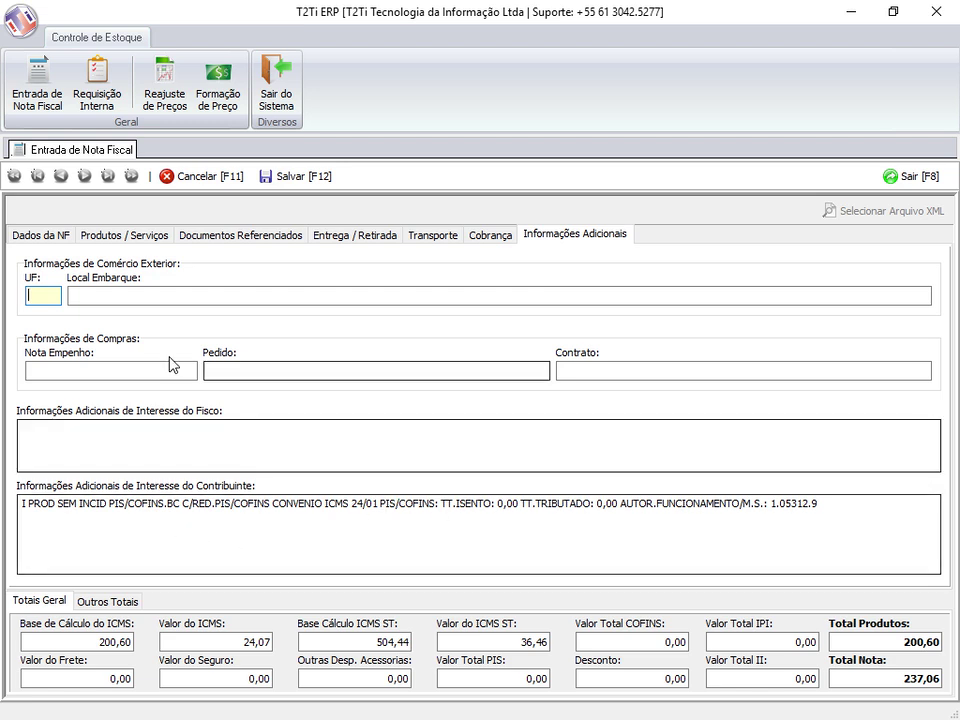
- Return to the invoice's main data and try to save the incoming invoice
click(35, 237)
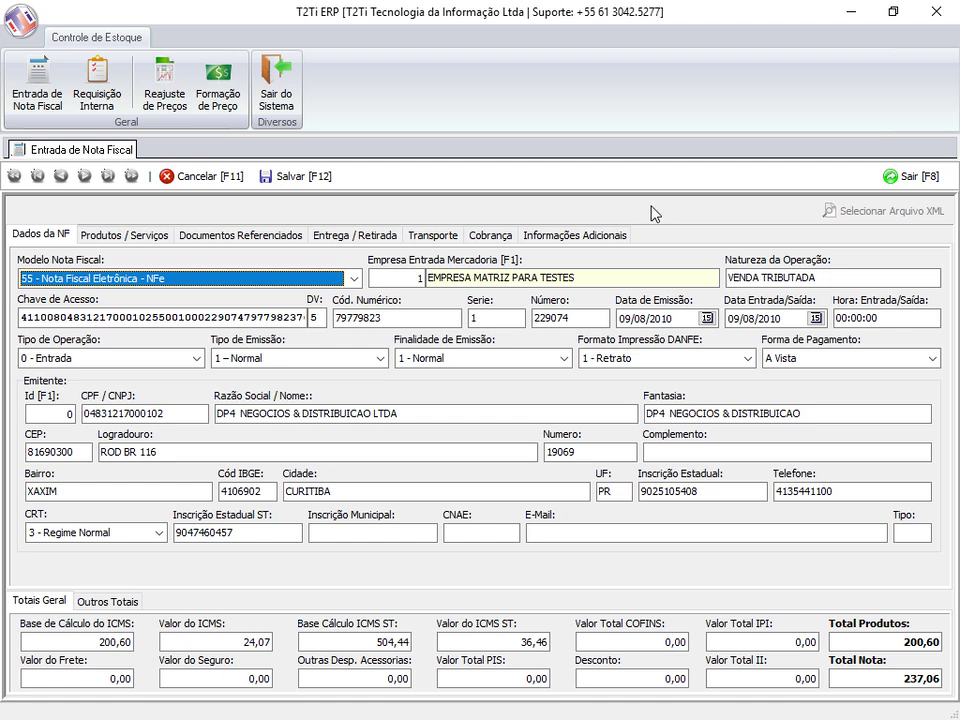
click(285, 177)
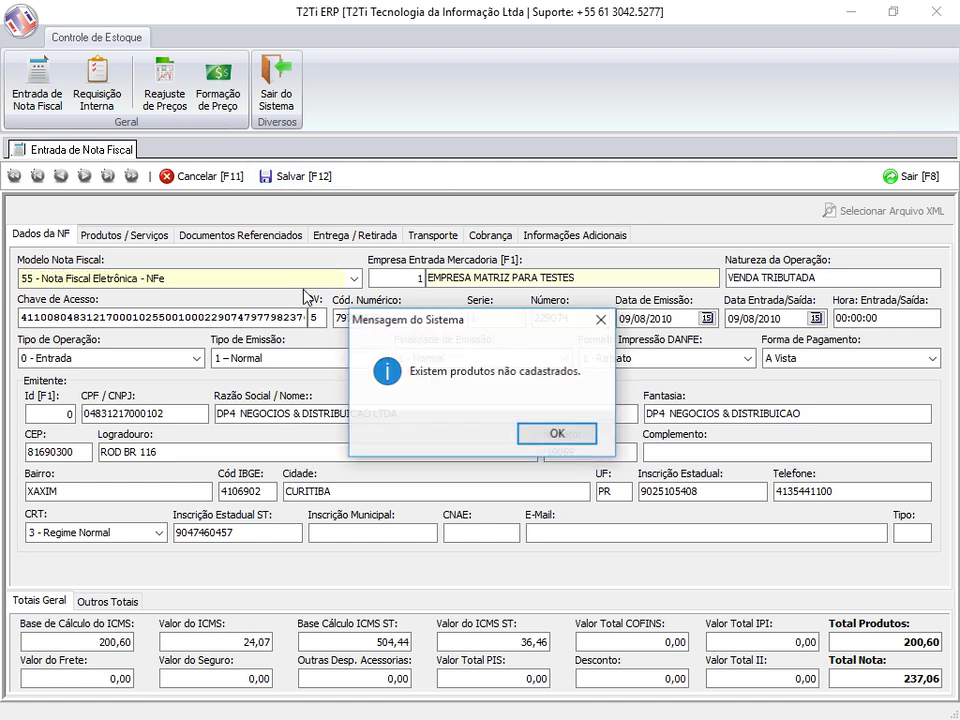
click(530, 437)
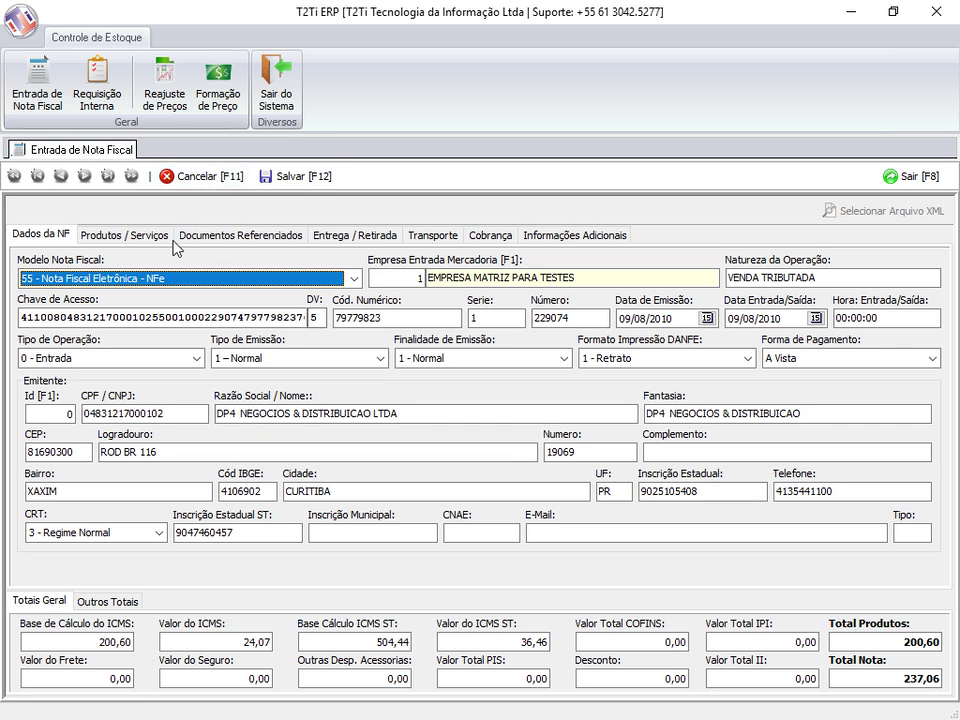
- Start registering invoice item 16460, AMOX+CLAVUL POT 875+125MG, as a new product
click(140, 236)
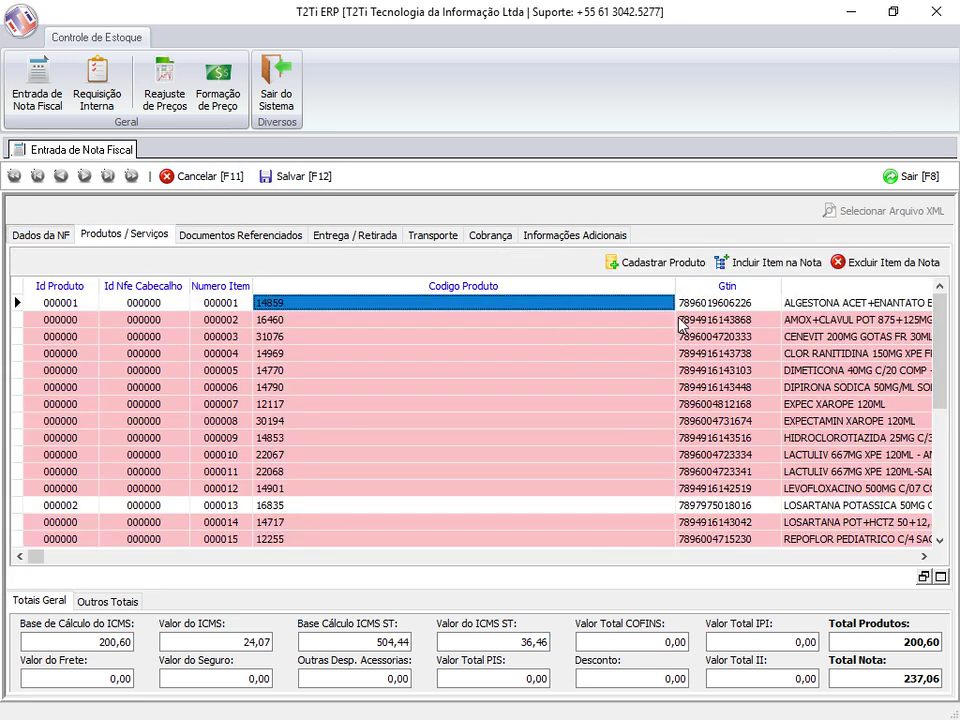
click(680, 319)
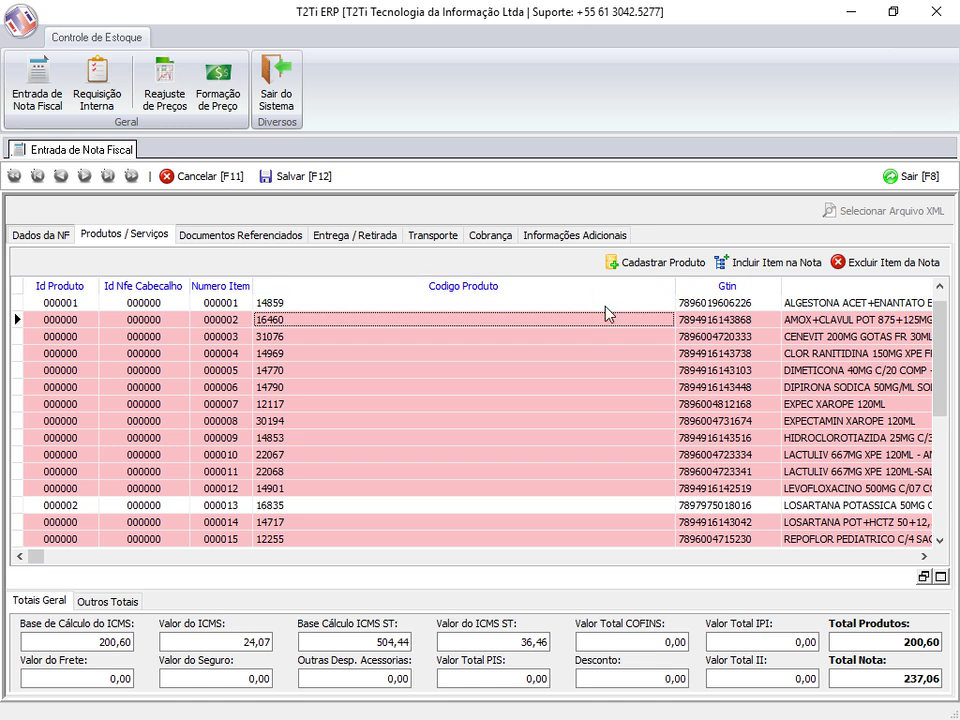
click(640, 262)
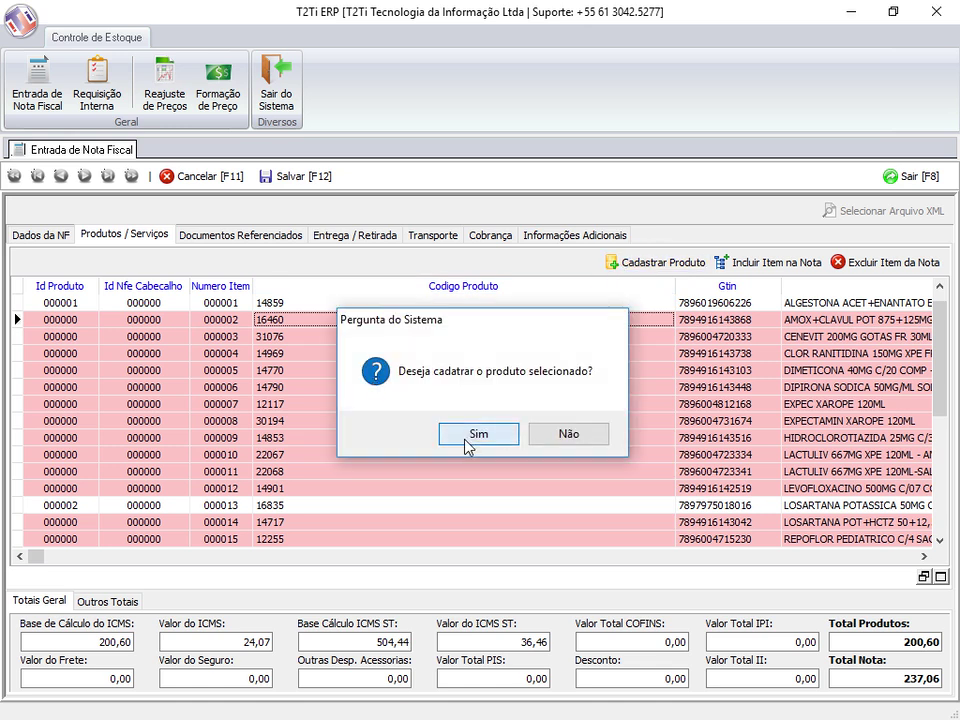
click(469, 440)
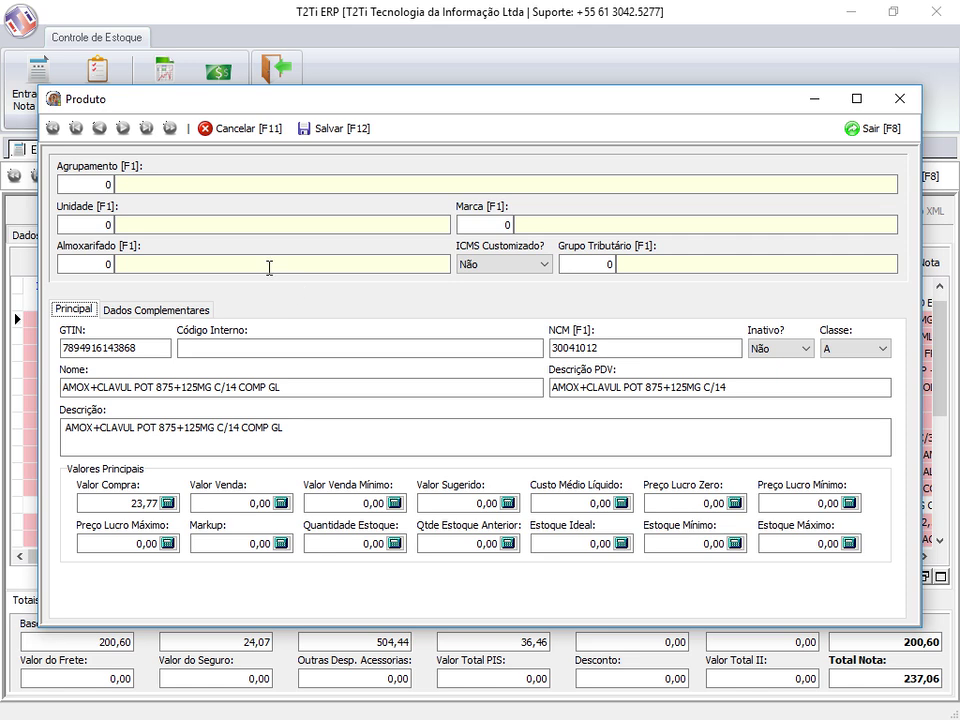
- Set the new product's Agrupamento to 1 (SUBGRUPO 01 DO GRUPO 01) and its Unidade to 1 (UN)
click(88, 186)
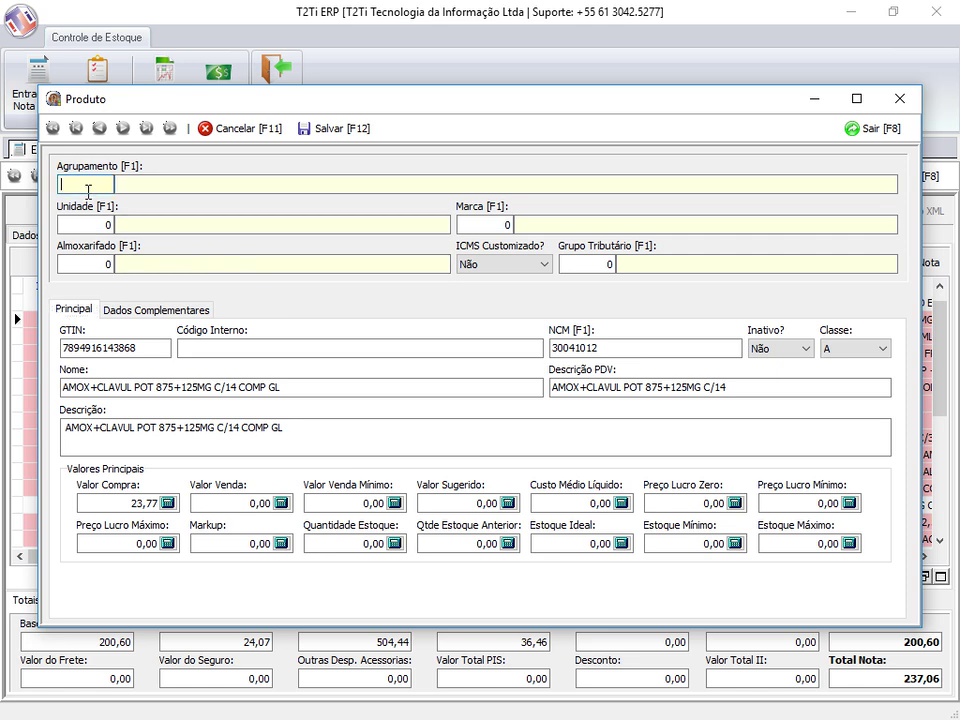
text(1)
click(98, 224)
text(1)
- Search the Almoxarifado and Marca lookups for any records with the criterion *, leaving both without a selection
click(88, 263)
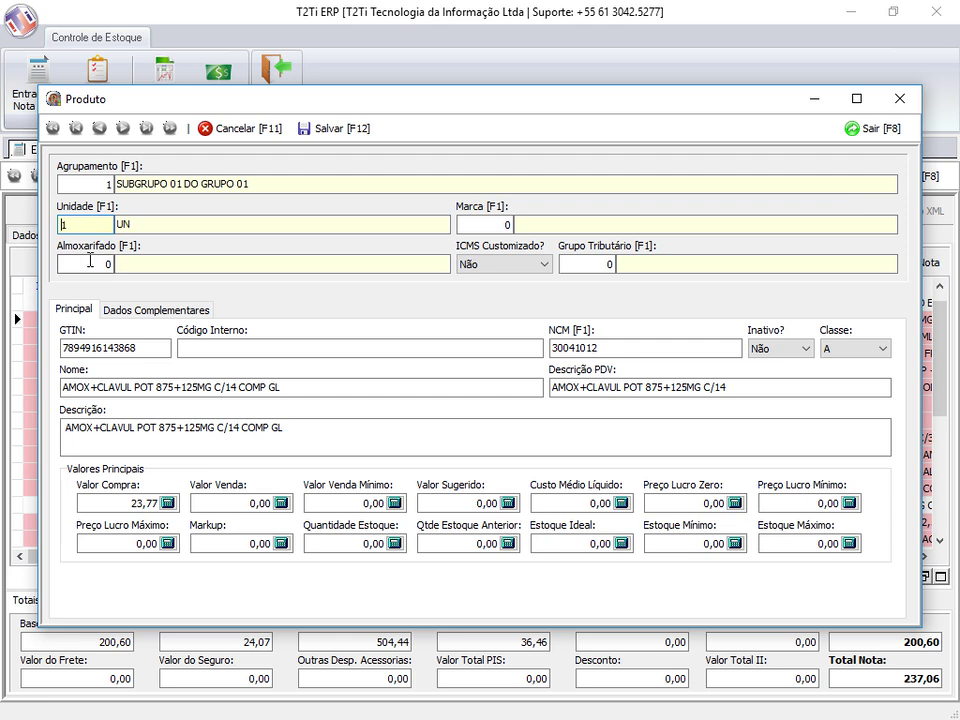
key(F1)
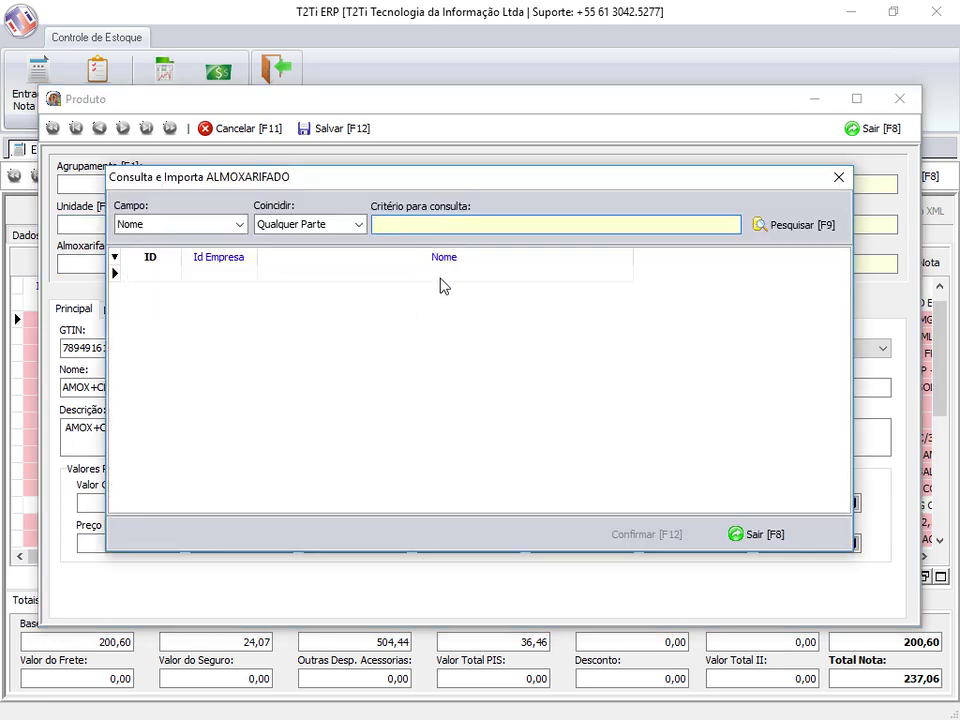
text(*)
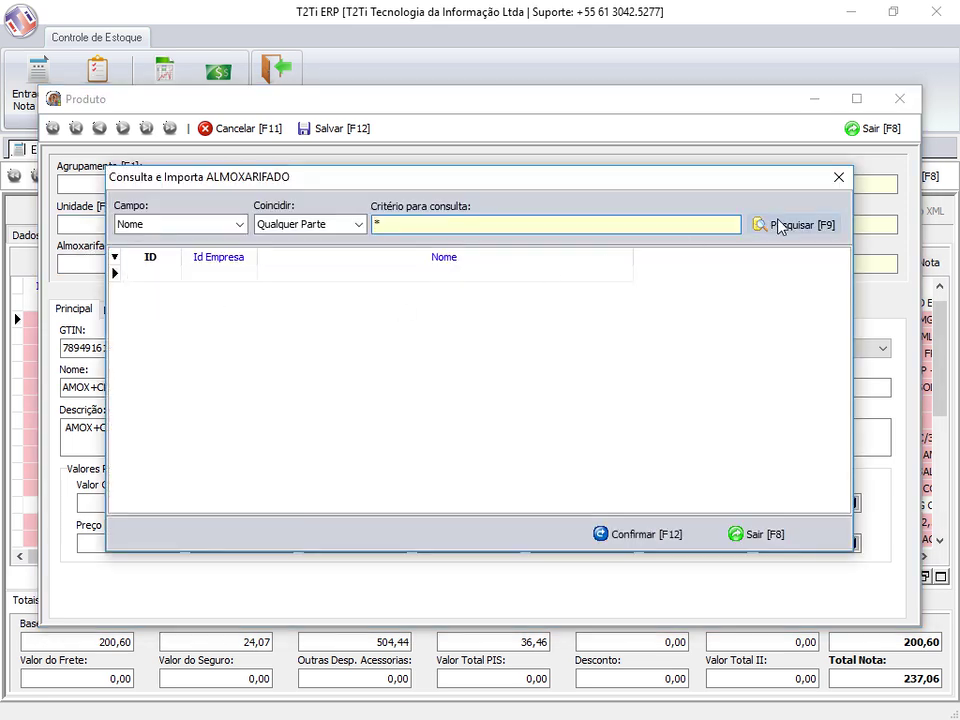
click(738, 535)
click(488, 226)
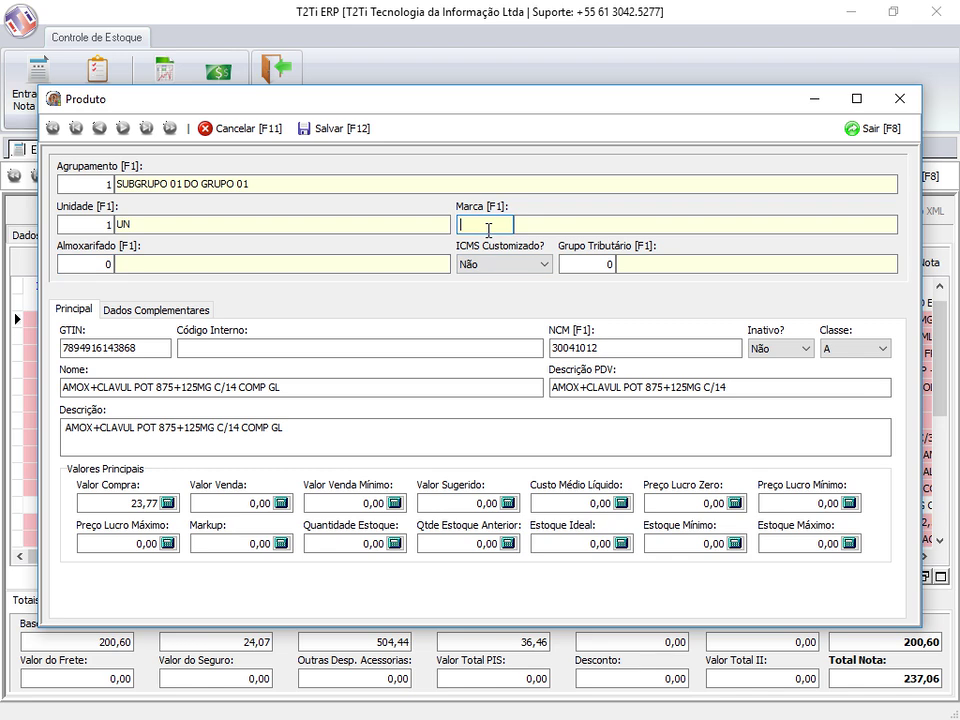
key(F1)
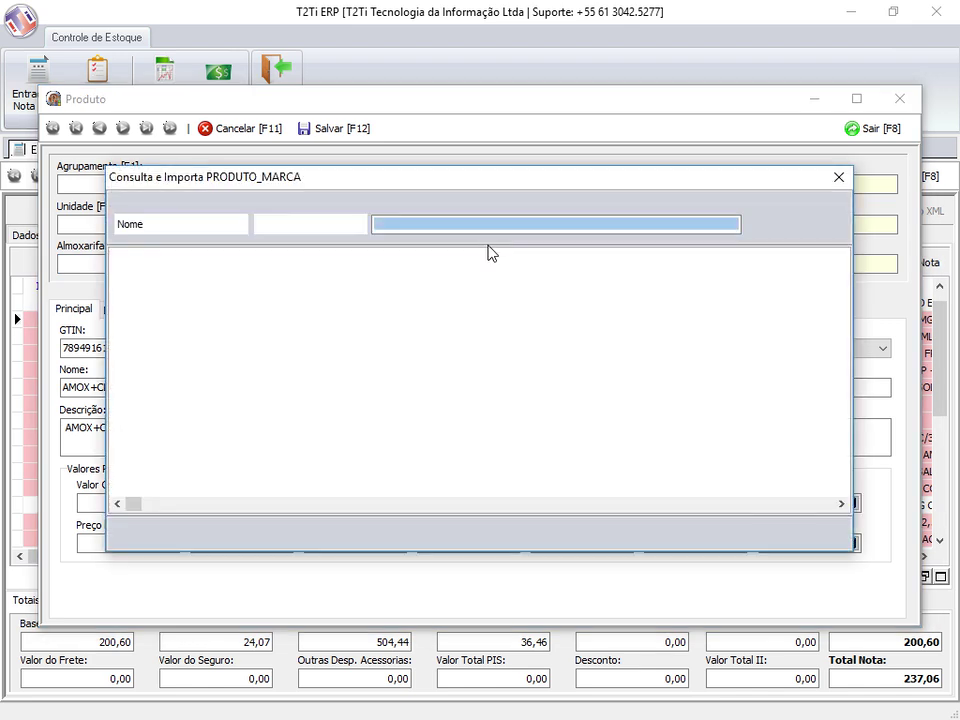
text(*)
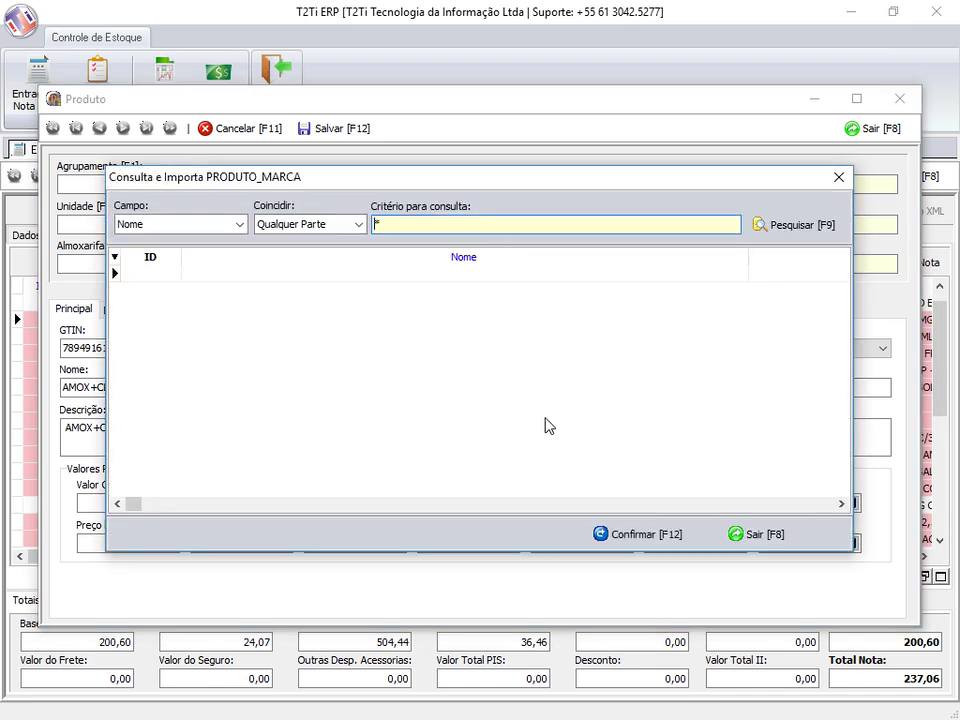
click(765, 533)
- Set the product's Grupo Tributário to 1, PRODUTO FABRICACAO PROPRIA SUJEITO AO ICMS ST
click(583, 265)
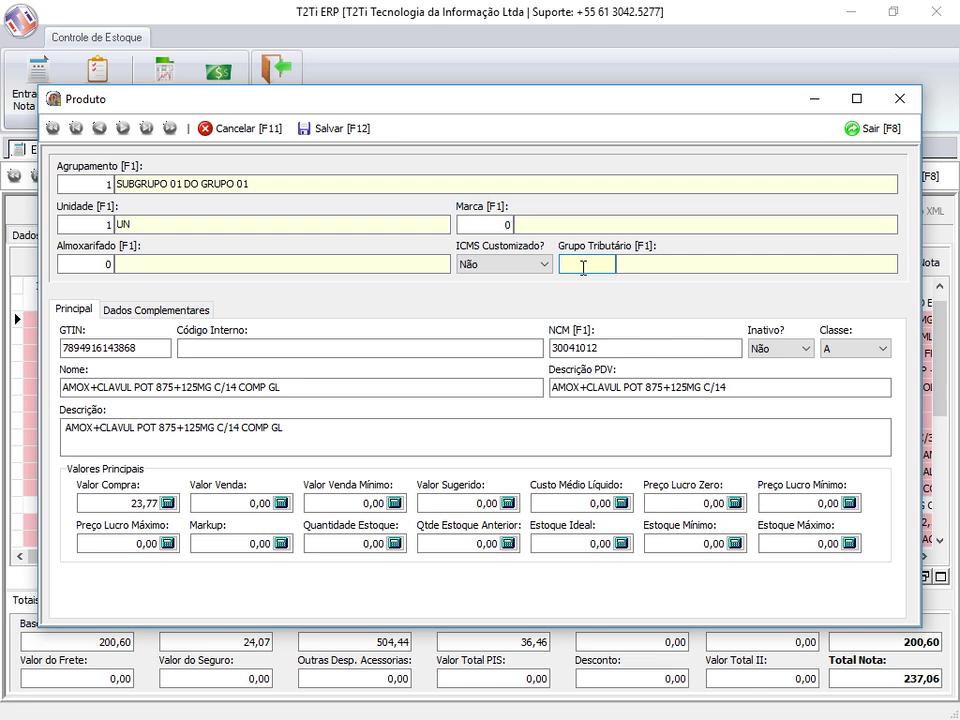
text(1)
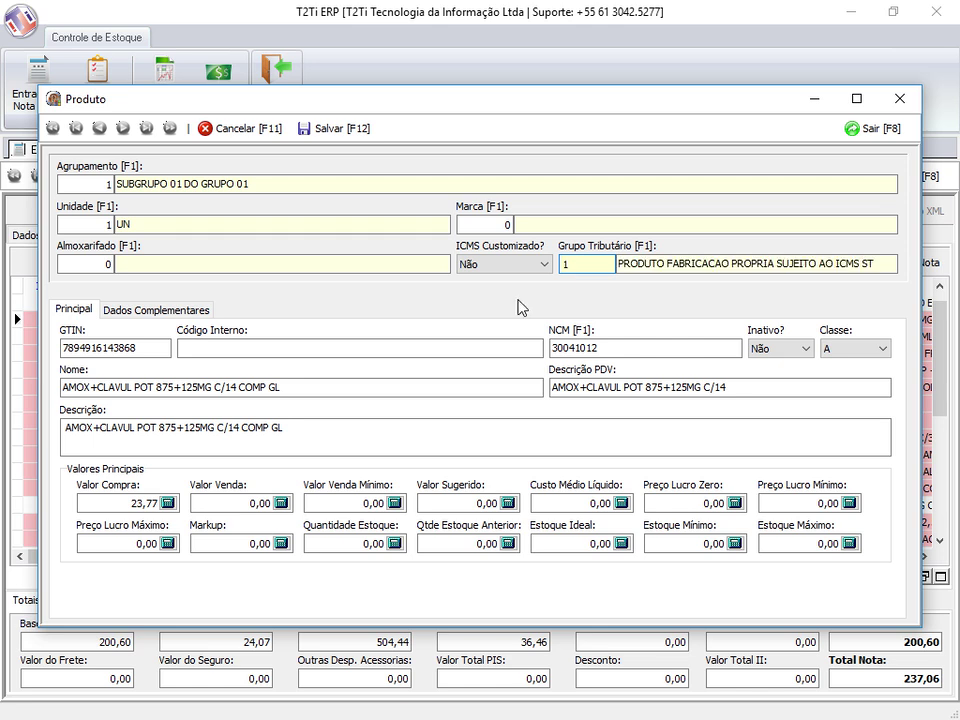
click(168, 311)
click(84, 312)
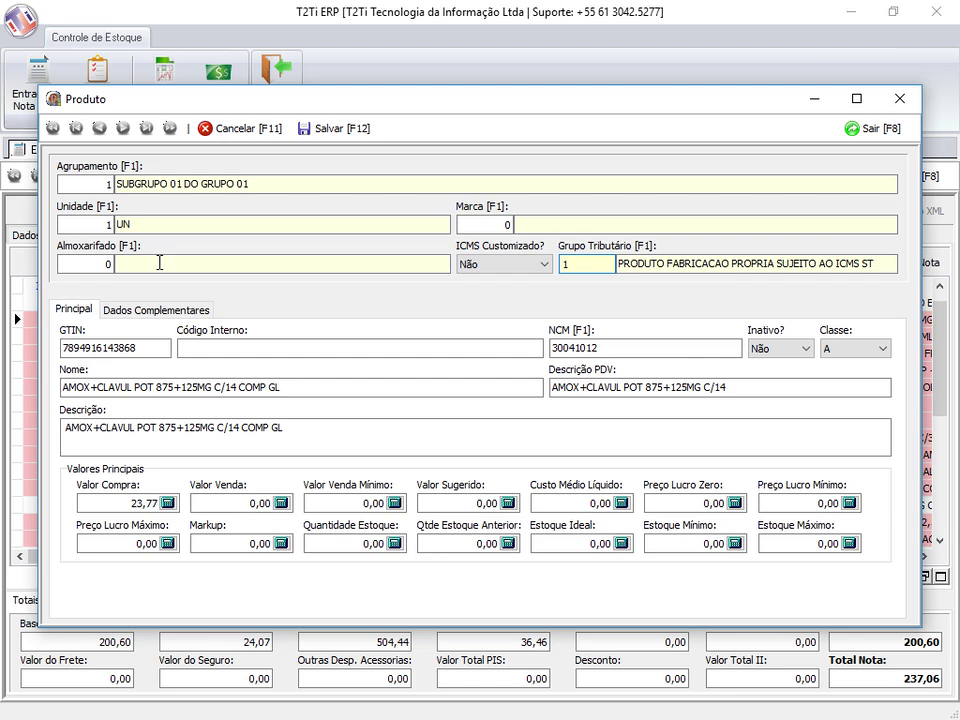
- Save the new product and cancel the incoming invoice entry
click(321, 129)
click(316, 322)
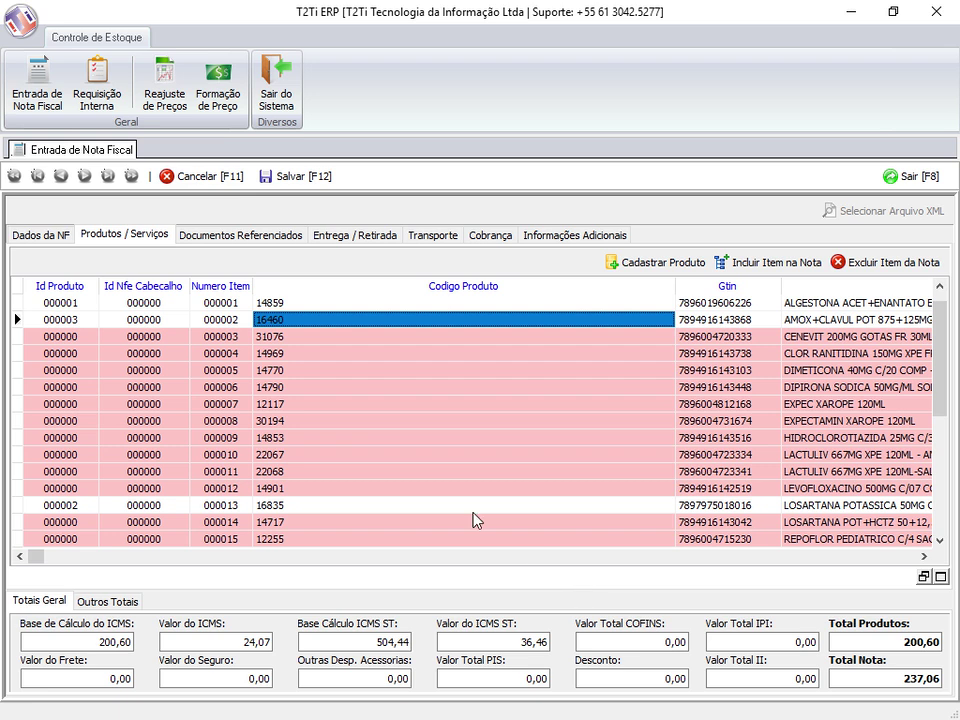
click(208, 178)
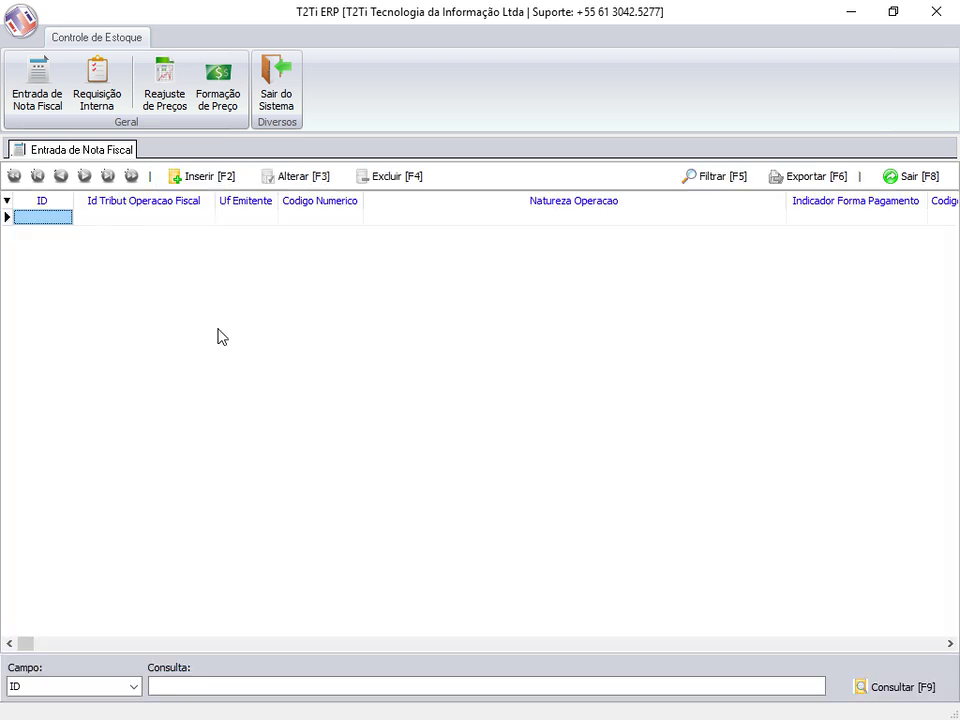
- Create an internal requisition for collaborator 1 with the request date 27/06/2017
click(96, 82)
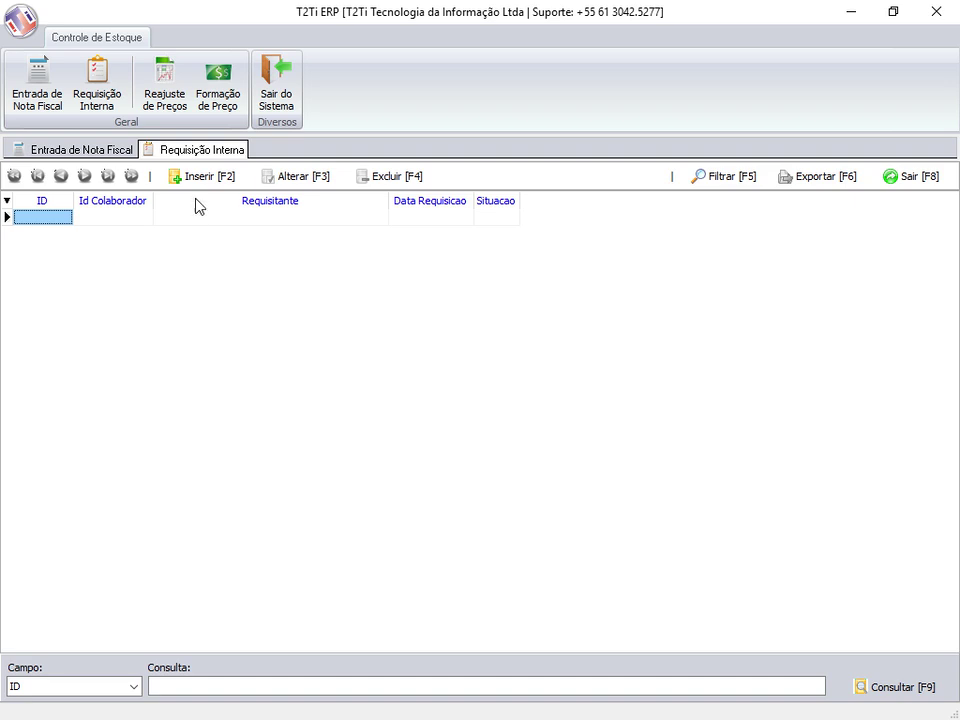
click(198, 178)
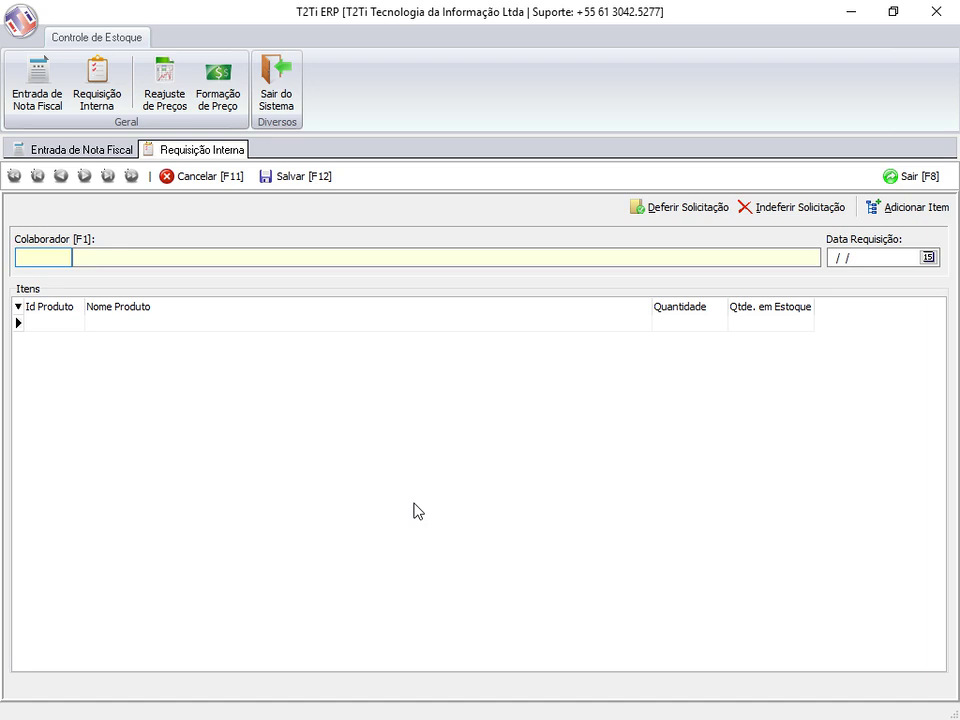
key(Return)
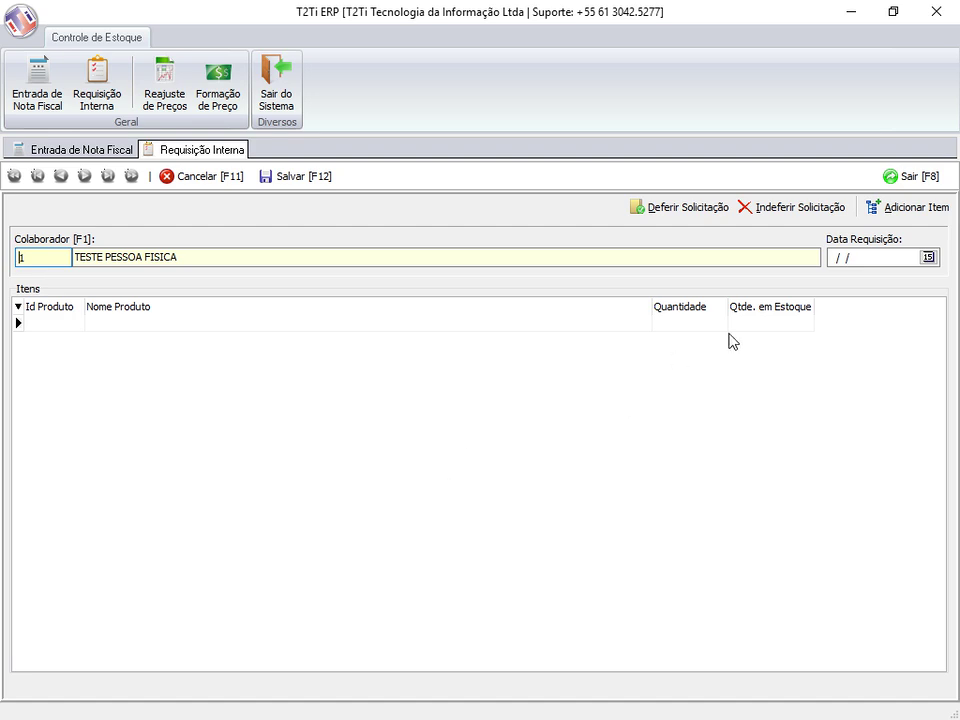
click(928, 258)
click(803, 363)
- Look up product 3, AMOX+CLAVUL POT 875+125MG C/14 COMP GL, and import it as the requisition's item
click(51, 326)
key(F1)
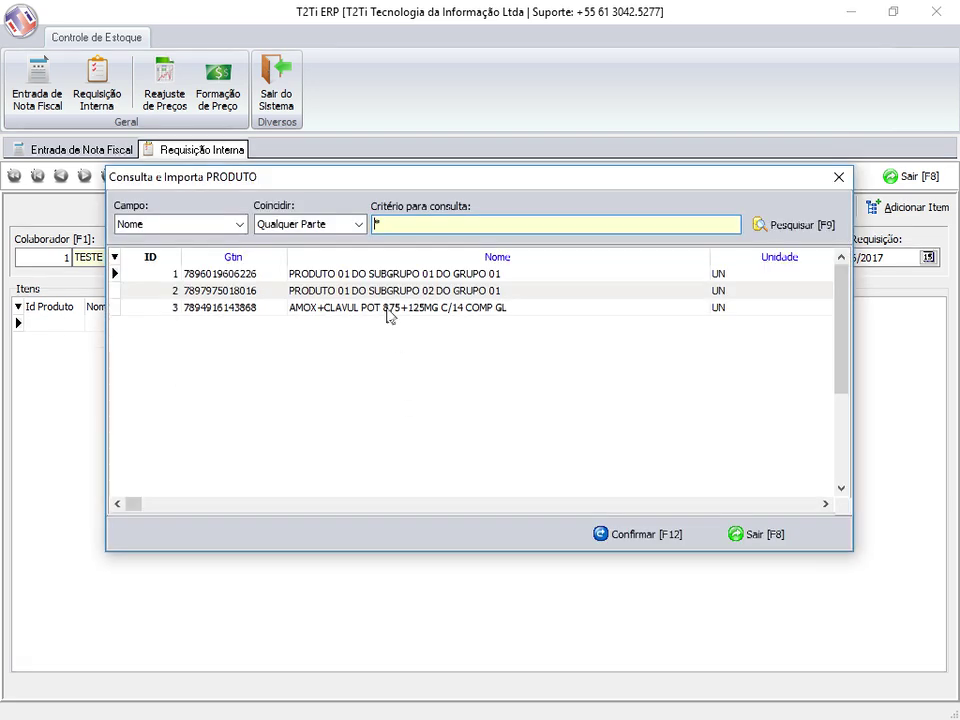
click(294, 311)
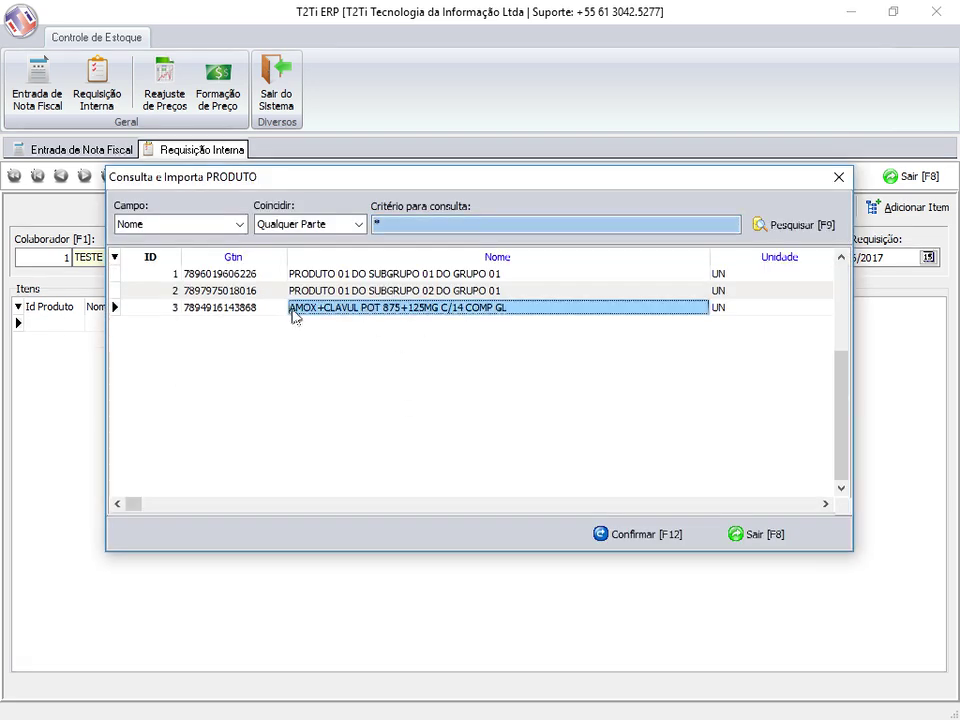
click(215, 307)
click(650, 537)
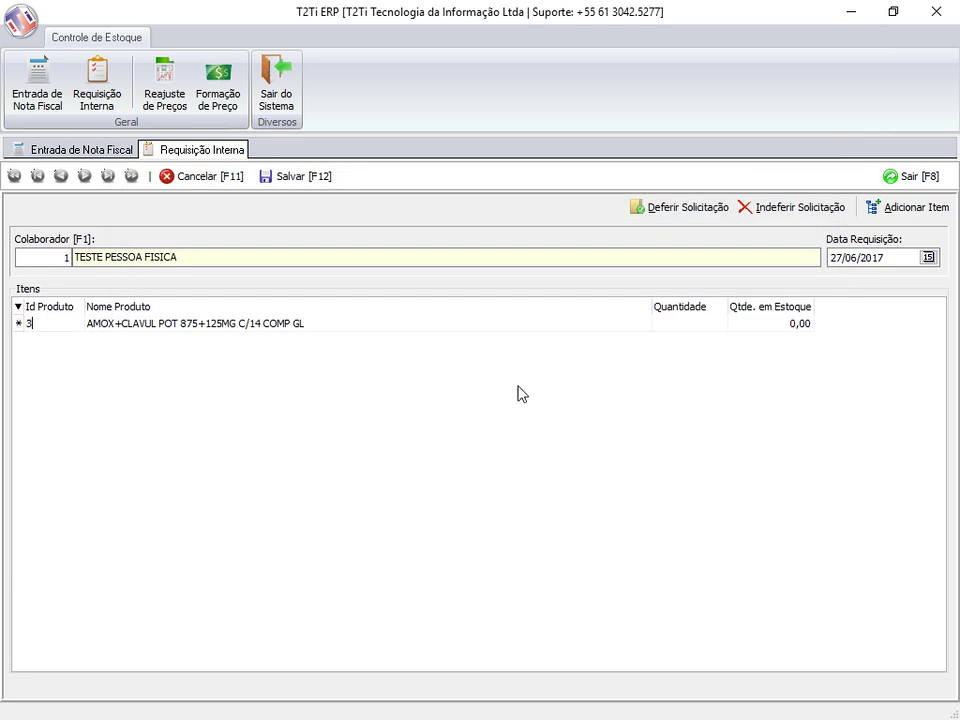
- Set the requisition item's quantity to 10 and save the requisition
click(669, 325)
text(10)
key(Return)
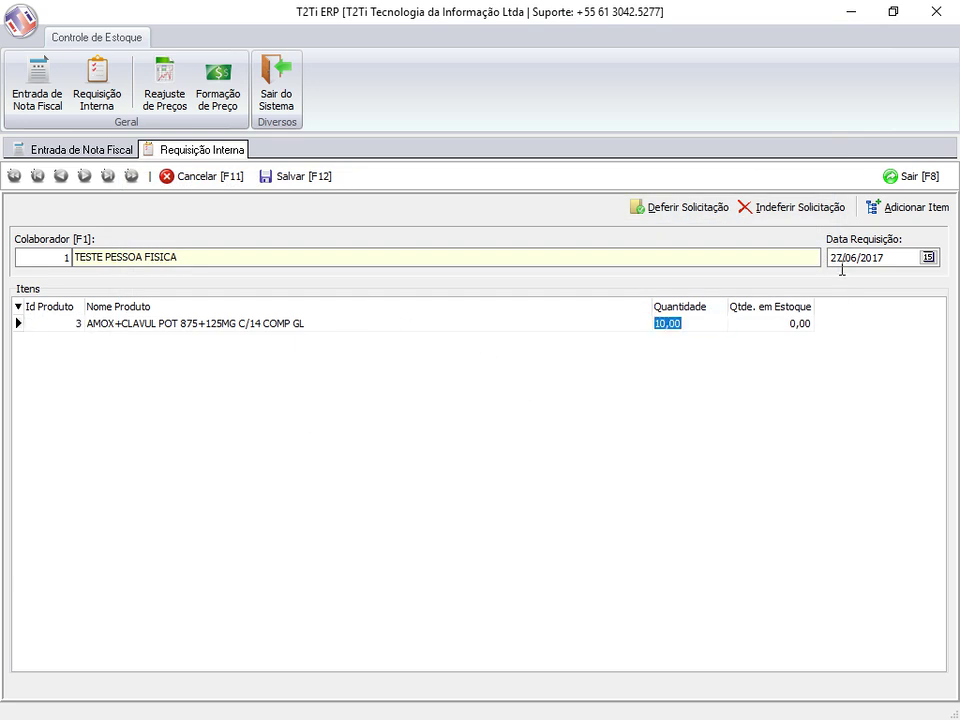
key(F12)
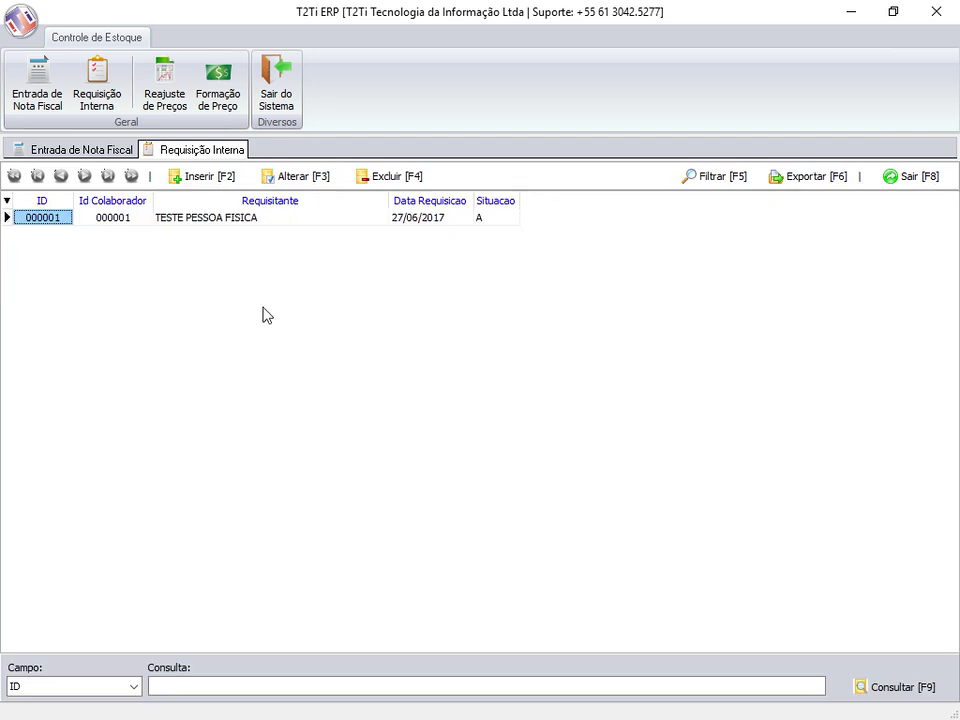
- Reopen the saved requisition for changes, reject it (Indeferir Solicitação) and check its status in the list
click(308, 180)
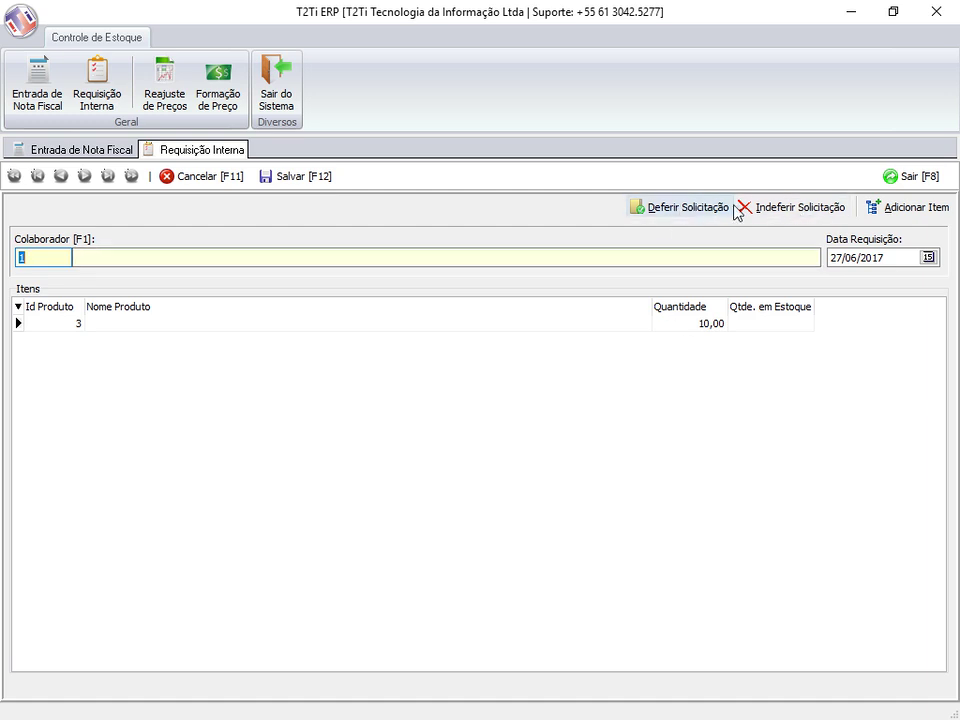
click(797, 208)
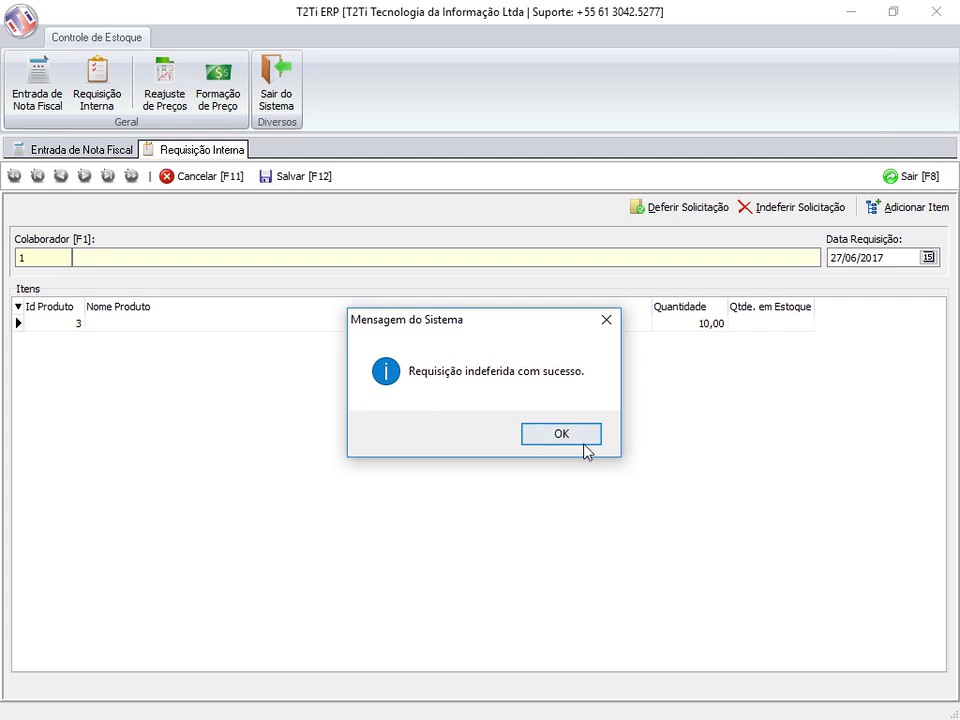
click(562, 434)
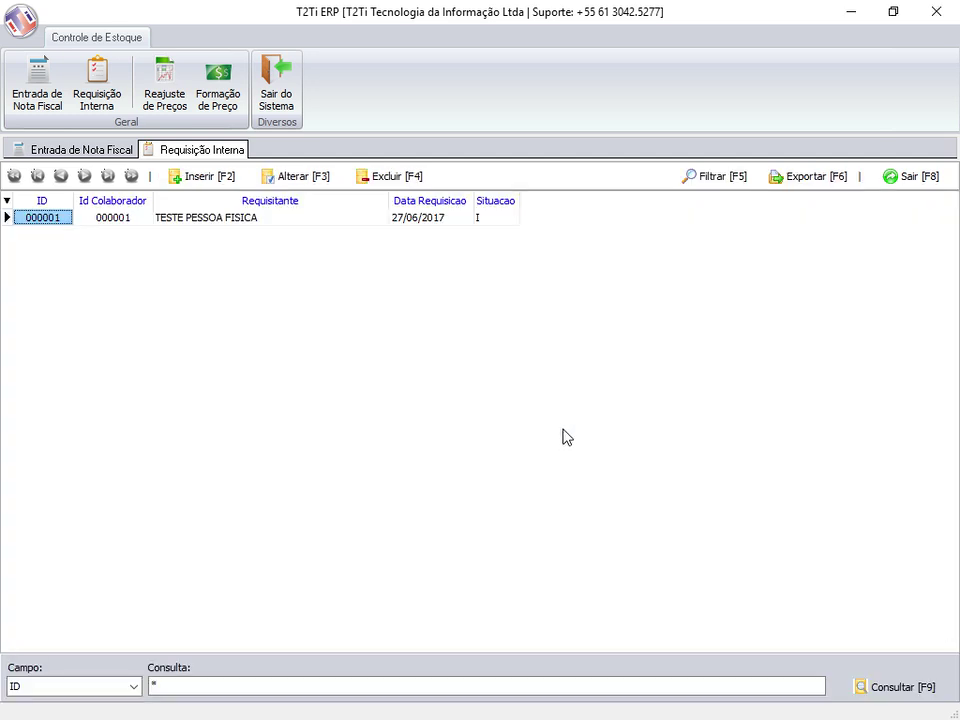
click(490, 218)
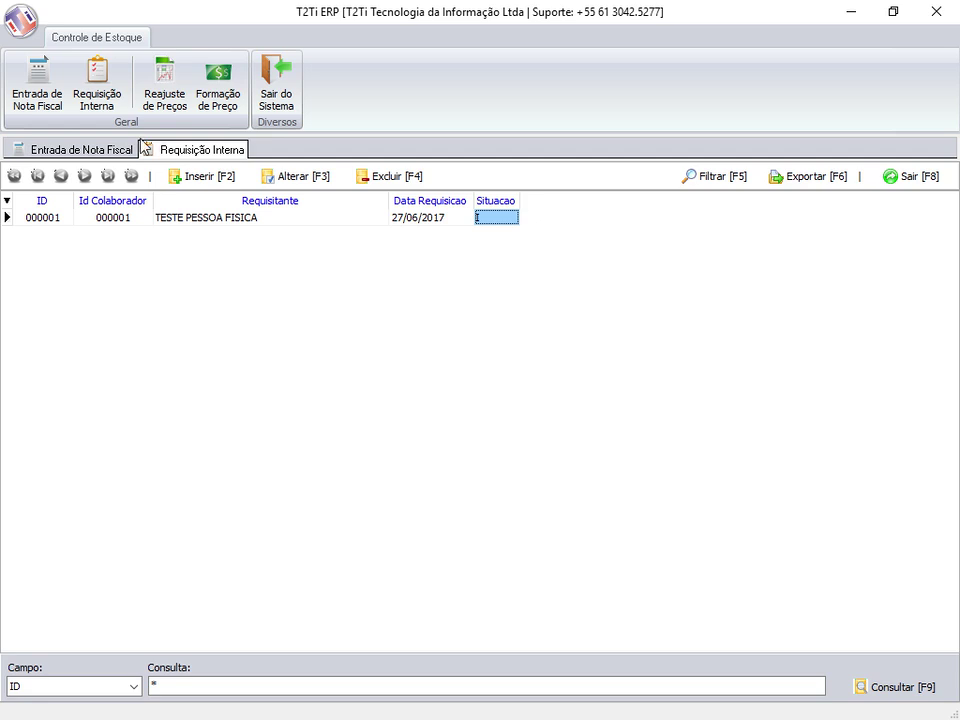
- Create a price adjustment for collaborator 1 of type A - Aumentar, with a rate of 10 and the date 27/06/2017
click(165, 92)
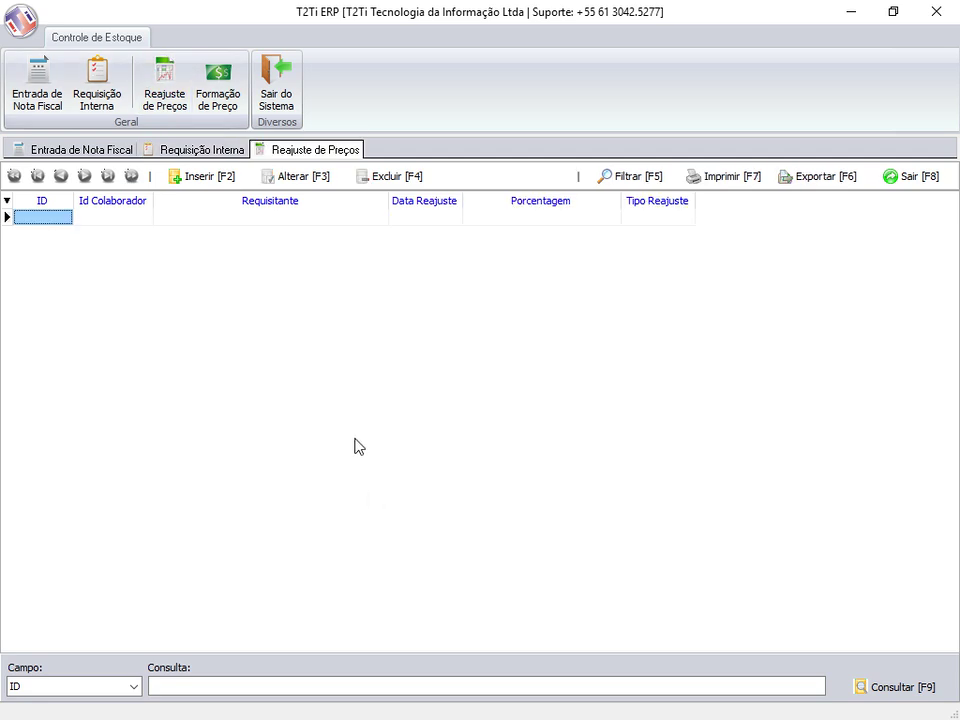
click(198, 176)
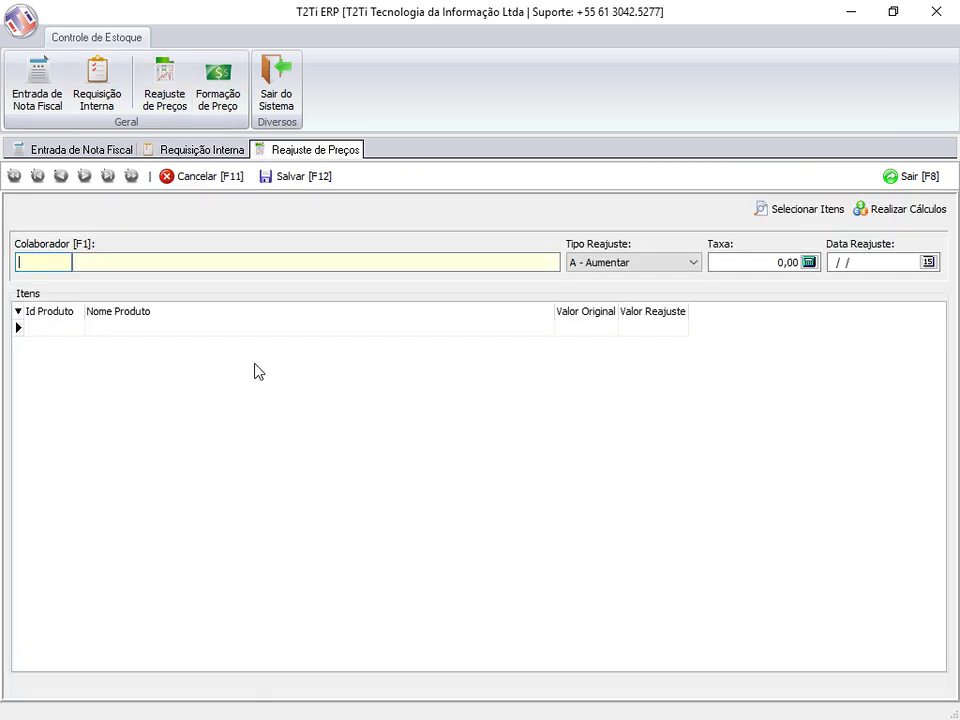
text(1)
click(664, 266)
click(666, 268)
click(748, 264)
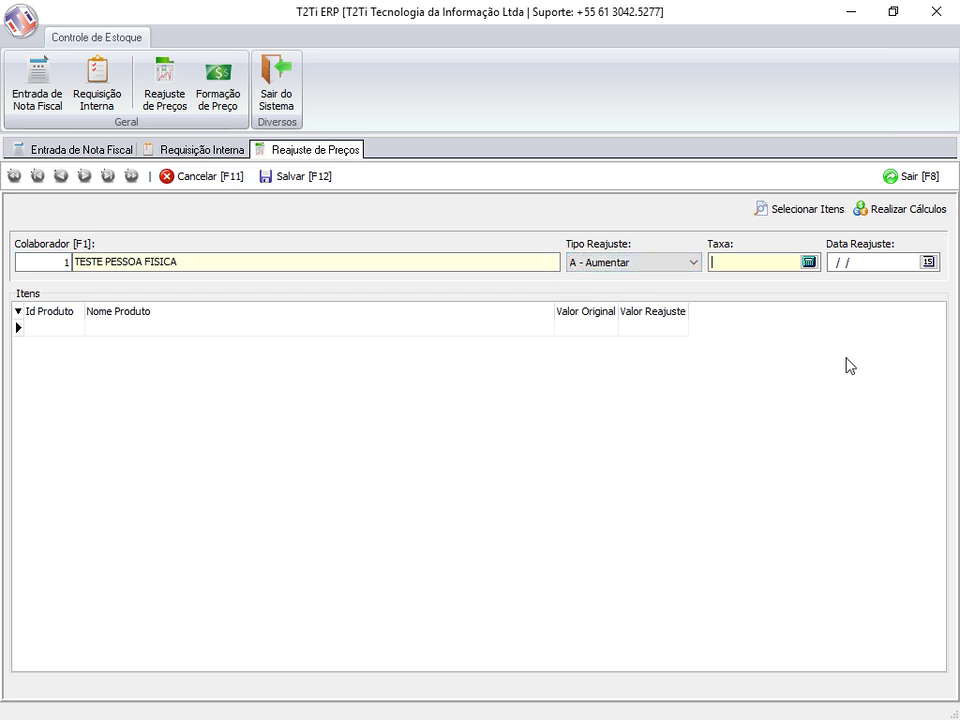
text(10)
click(928, 261)
click(801, 368)
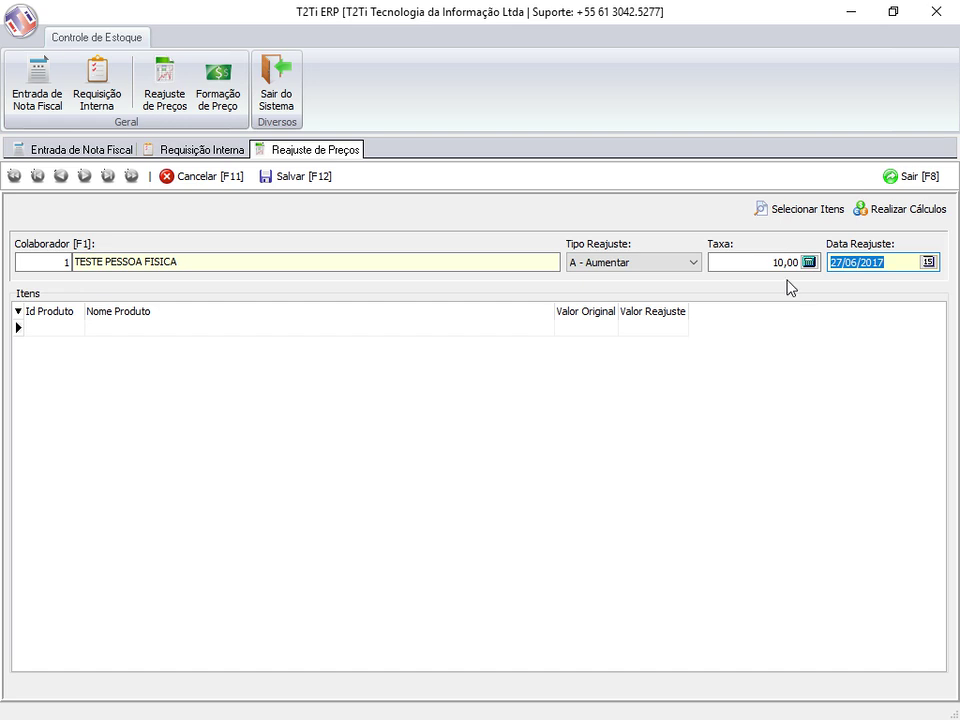
- Load the products of SUBGRUPO 01 DO GRUPO 01 as the items of the price adjustment
click(784, 212)
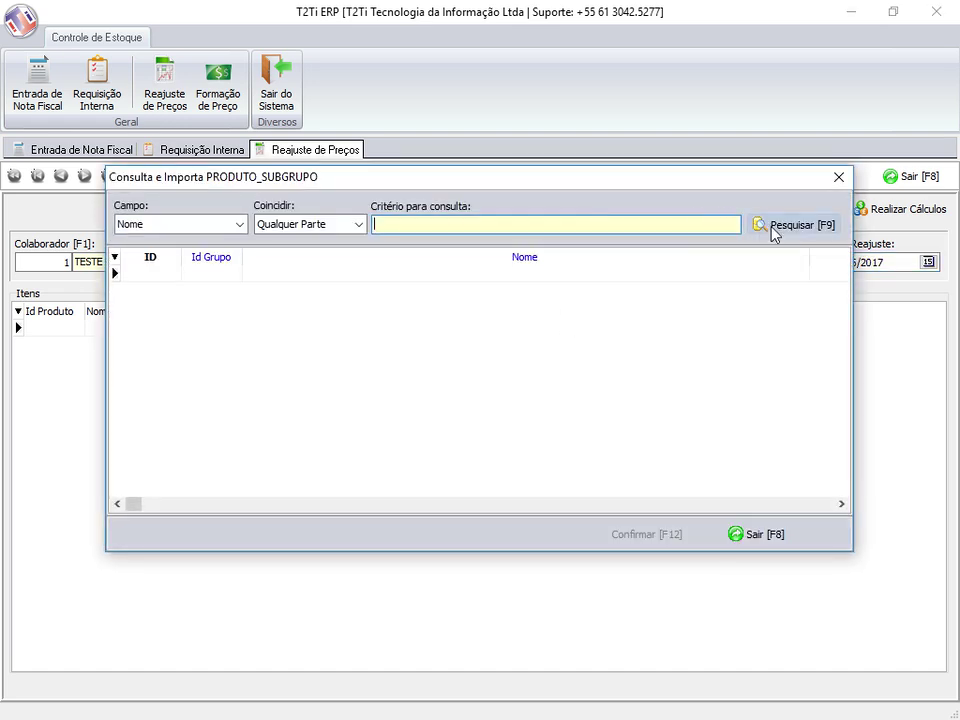
click(763, 228)
click(317, 280)
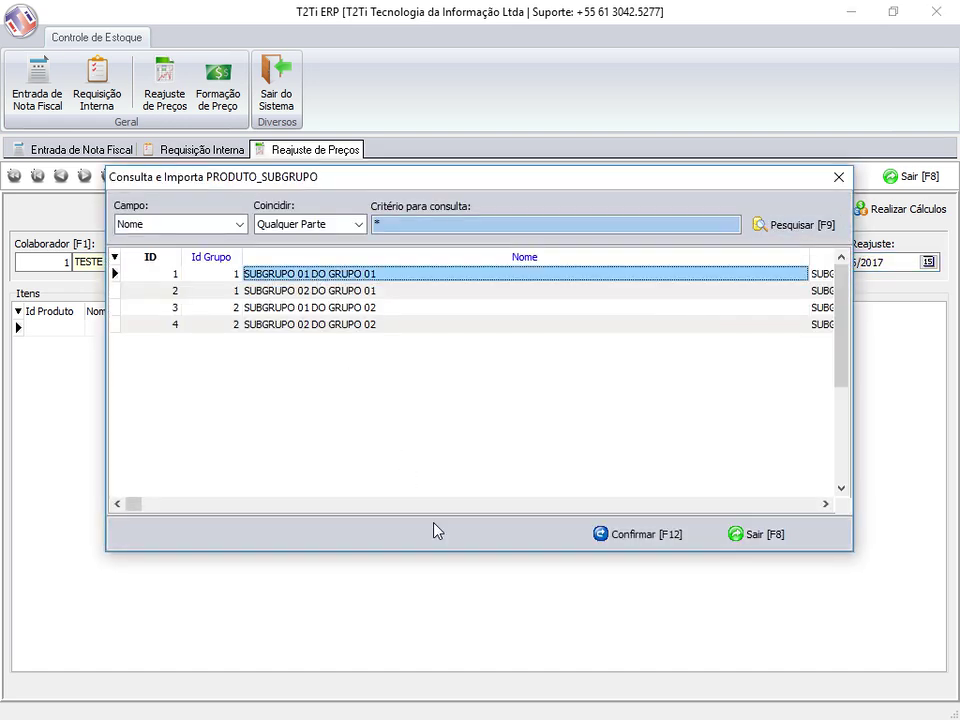
click(634, 536)
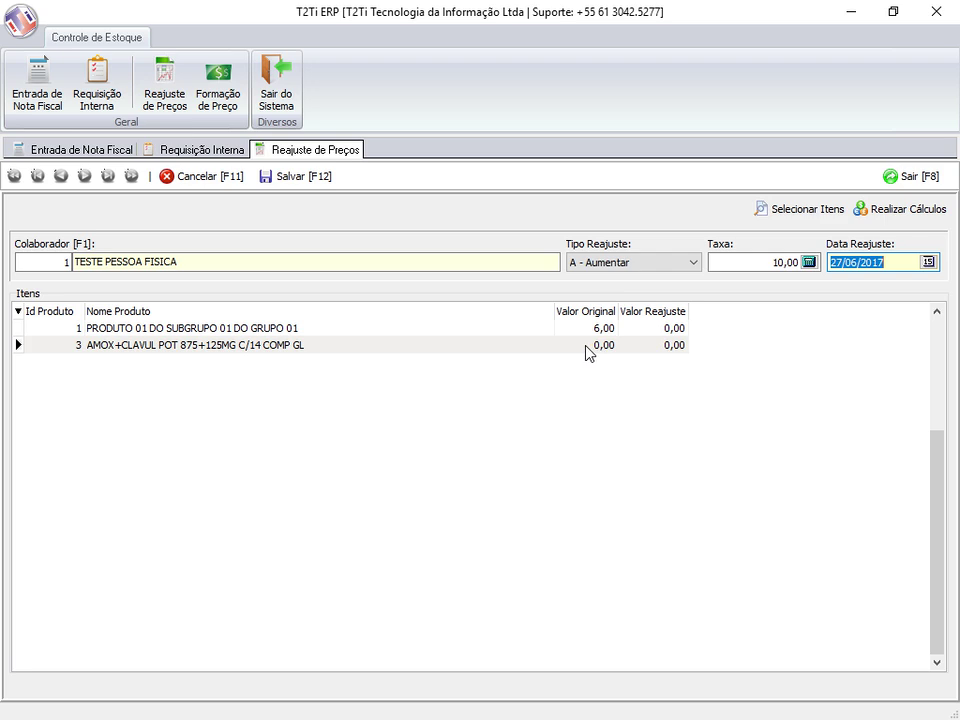
- Calculate the adjusted prices and check the Valor Reajuste of both items
click(878, 216)
click(652, 330)
click(640, 346)
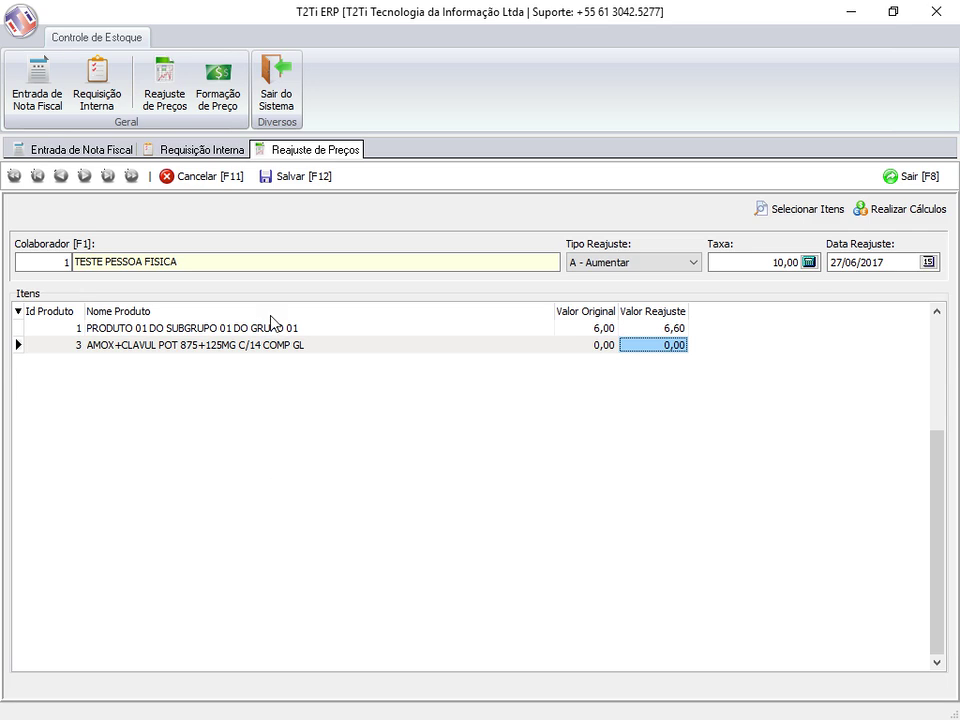
- Try to save the price adjustment, read the system message and dismiss it
click(293, 178)
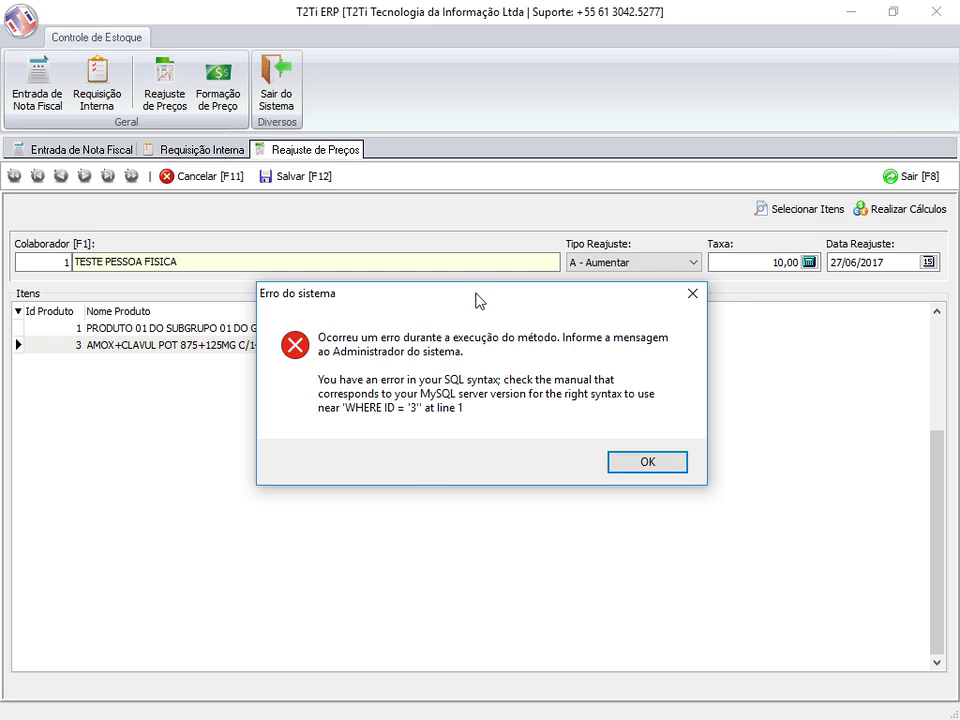
drag(476, 295, 449, 428)
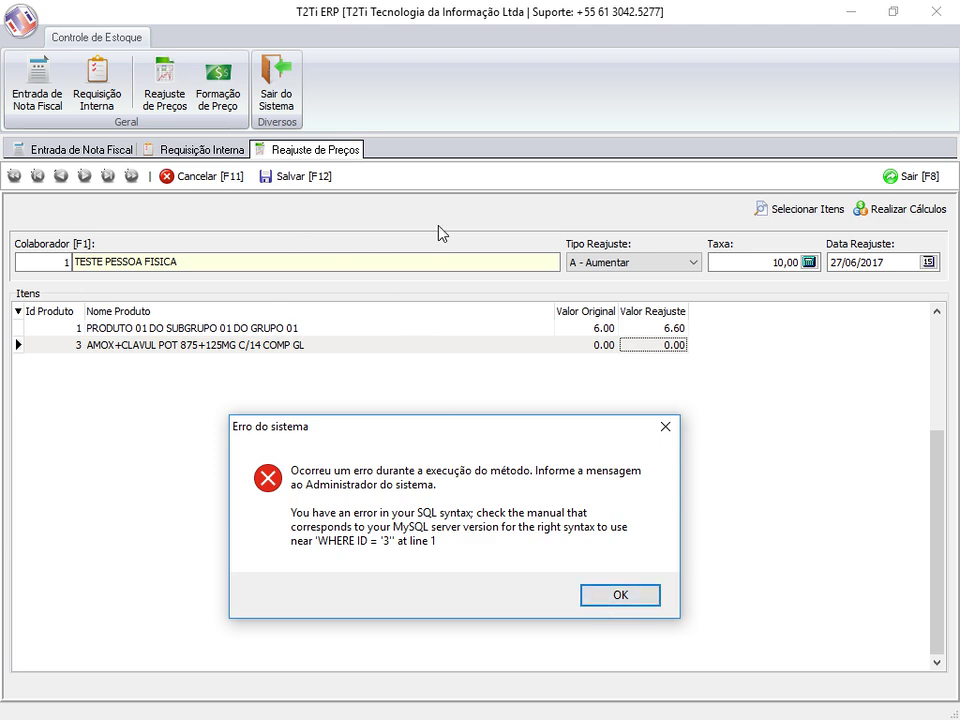
click(603, 598)
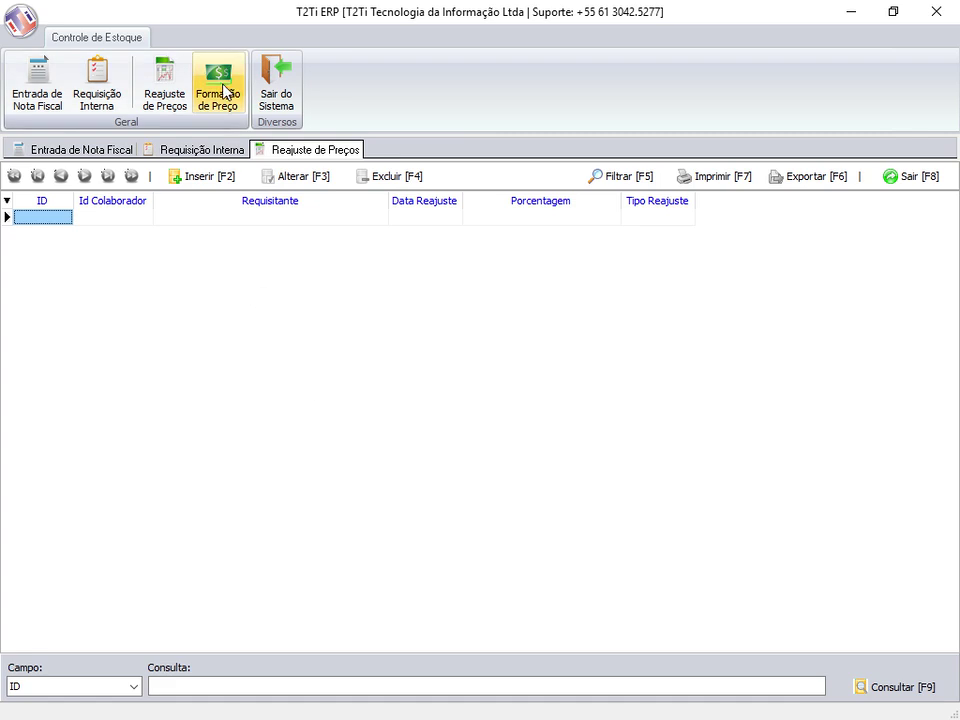
- Open the price formation module, list all subgroups and start forming prices for SUBGRUPO 01 DO GRUPO 01
click(218, 90)
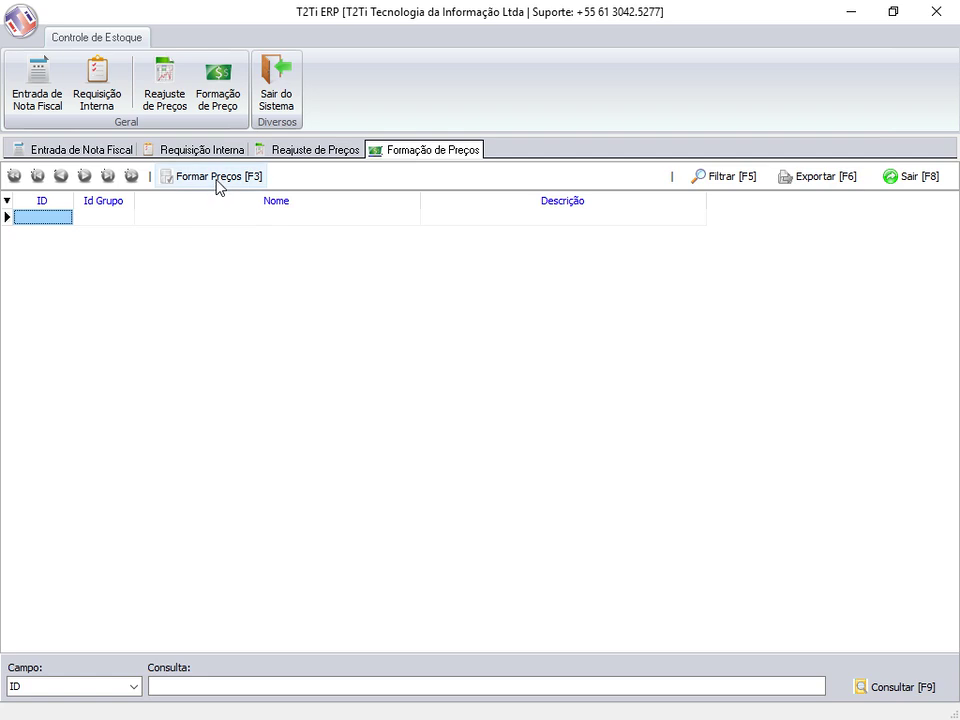
click(895, 689)
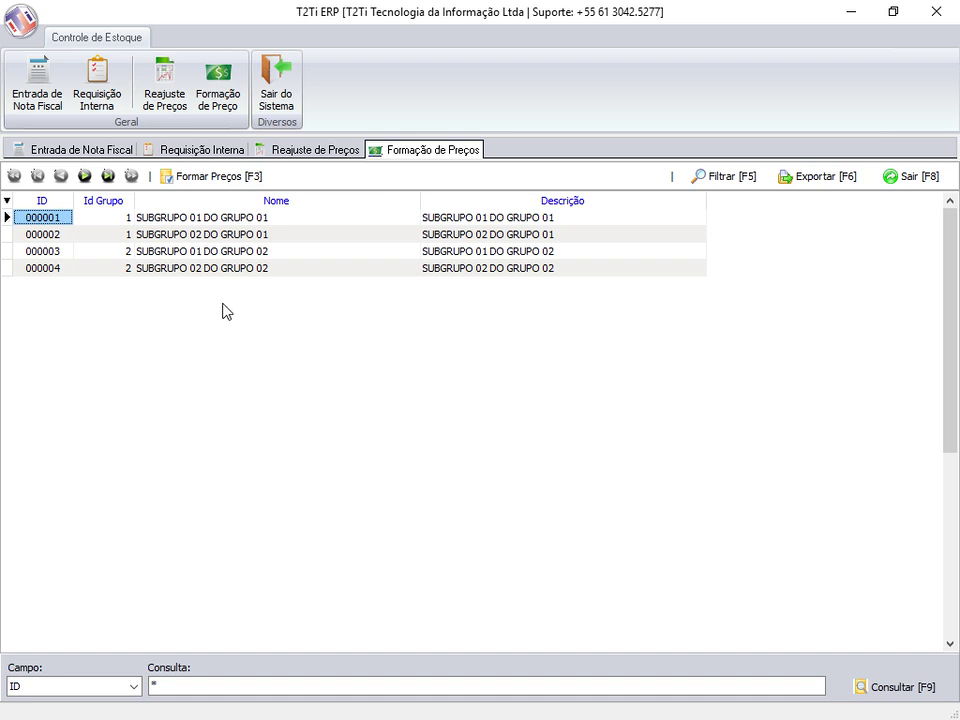
click(223, 221)
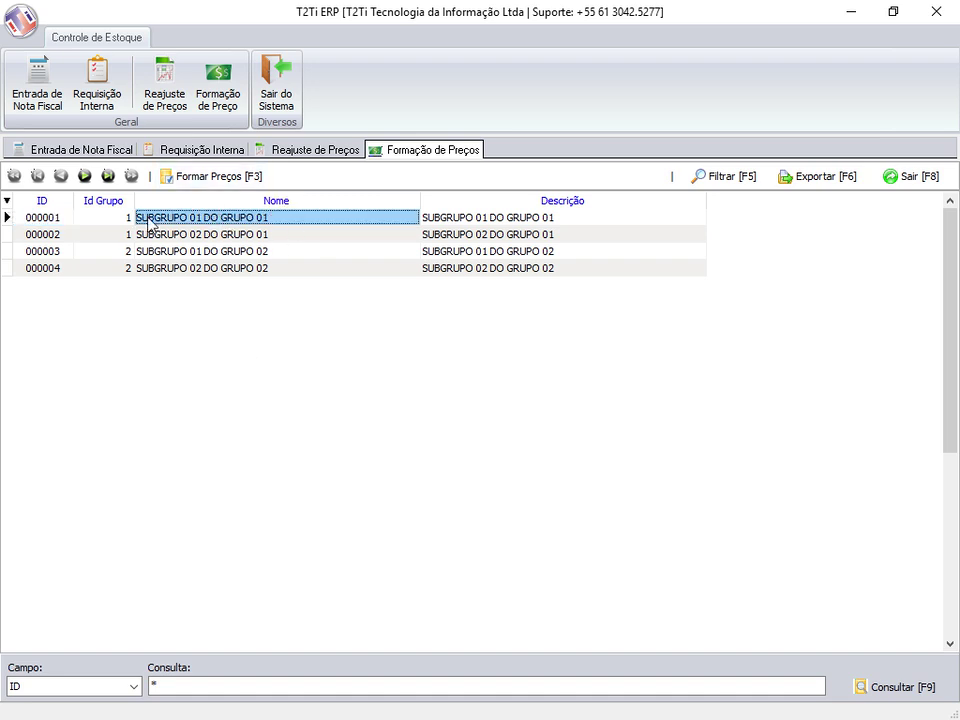
click(205, 176)
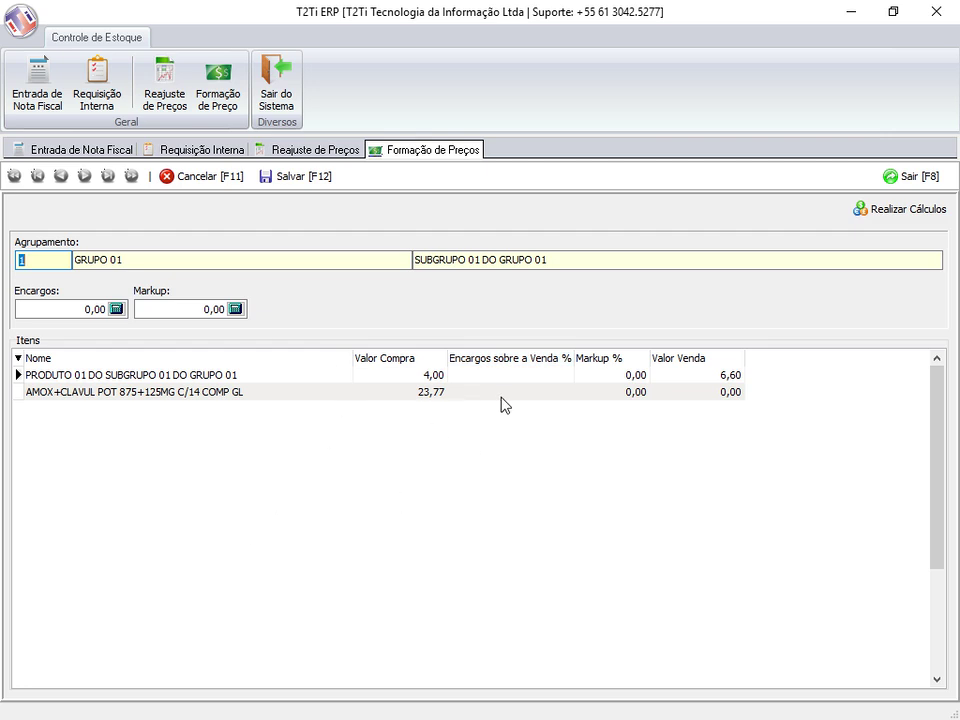
- Set Encargos and Markup to 10 each for the subgroup and save without running the calculation
click(64, 305)
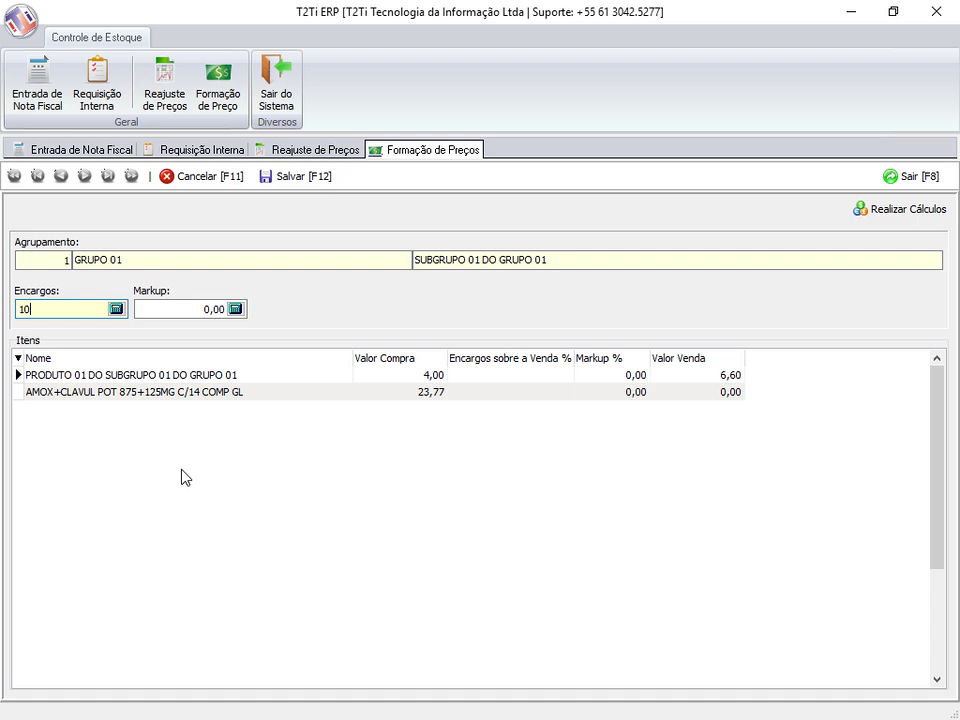
key(Tab)
text(10)
key(Tab)
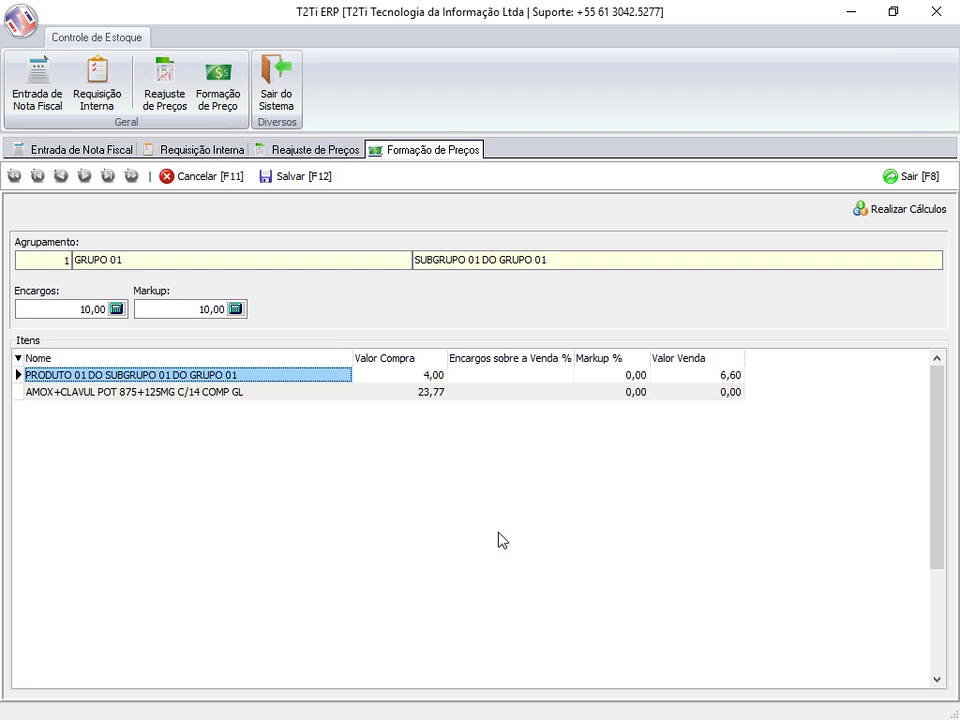
click(728, 377)
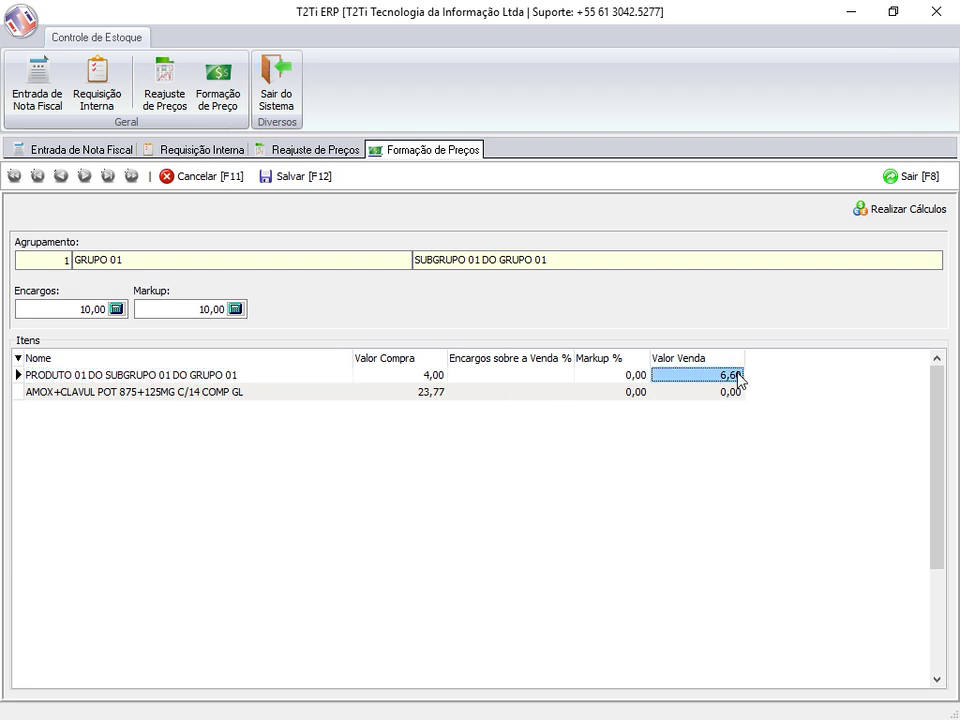
click(534, 380)
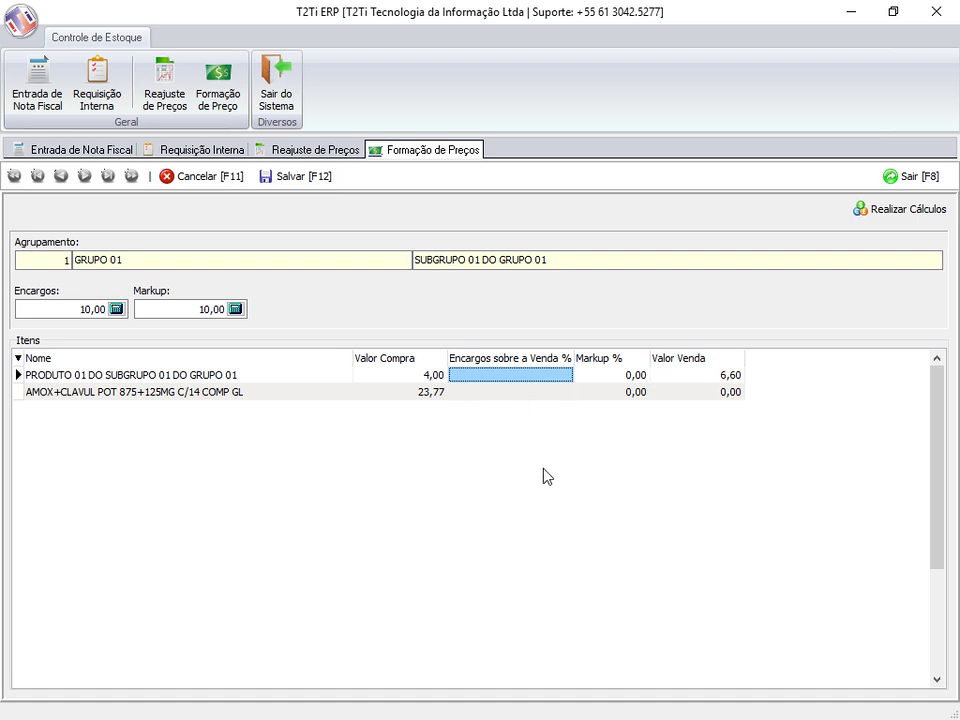
key(F12)
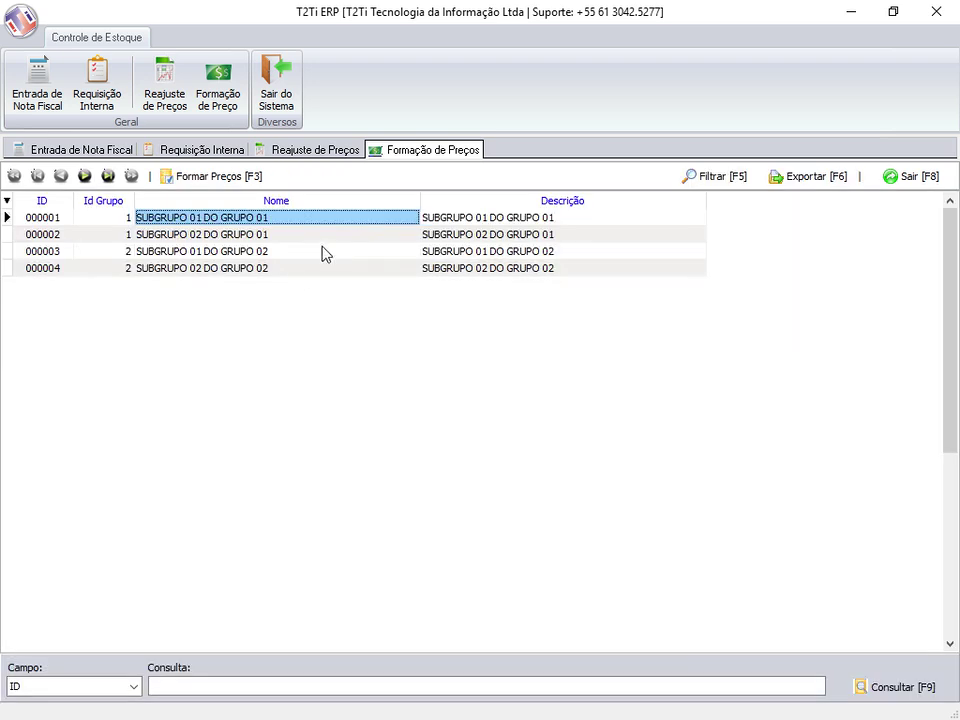
- Form prices for SUBGRUPO 01 DO GRUPO 01 again with Encargos of 15 and Markup of 10, and run the calculations
click(208, 180)
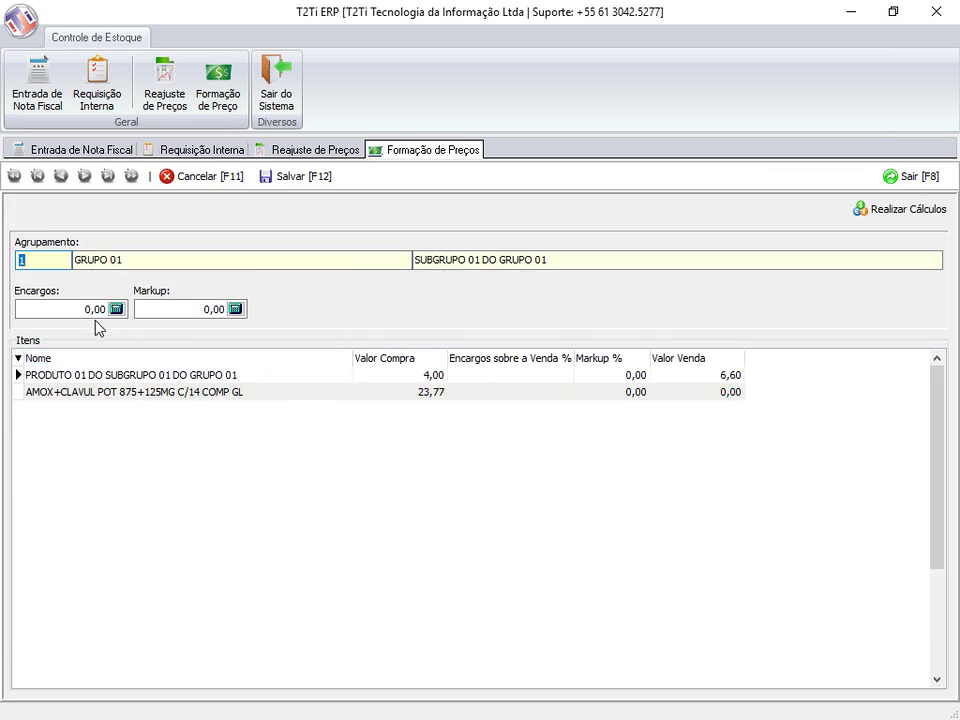
click(62, 309)
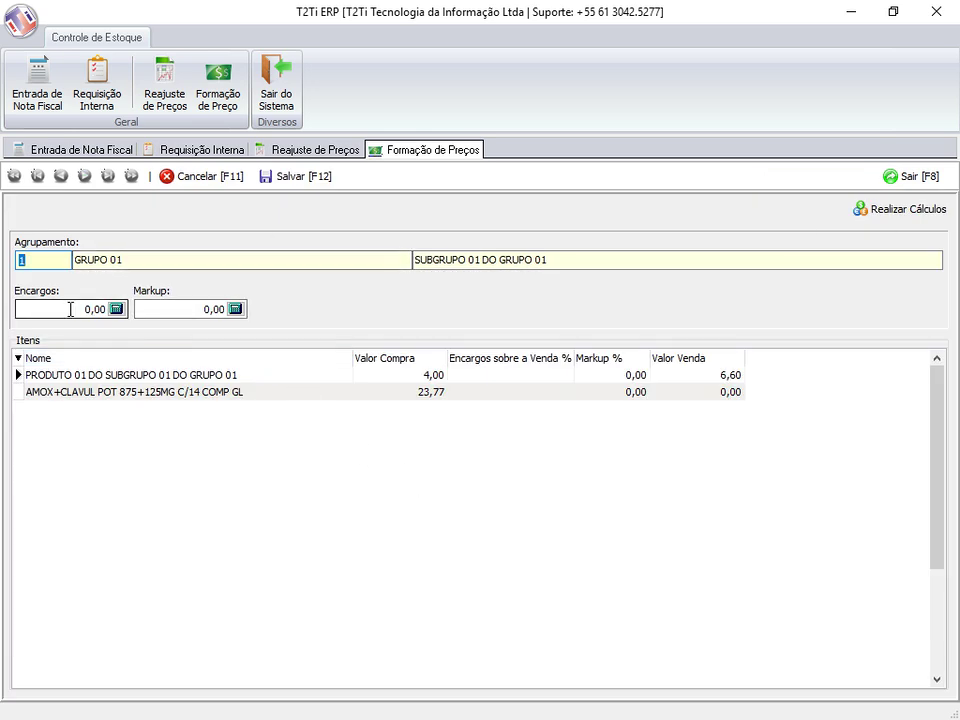
text(15)
key(Tab)
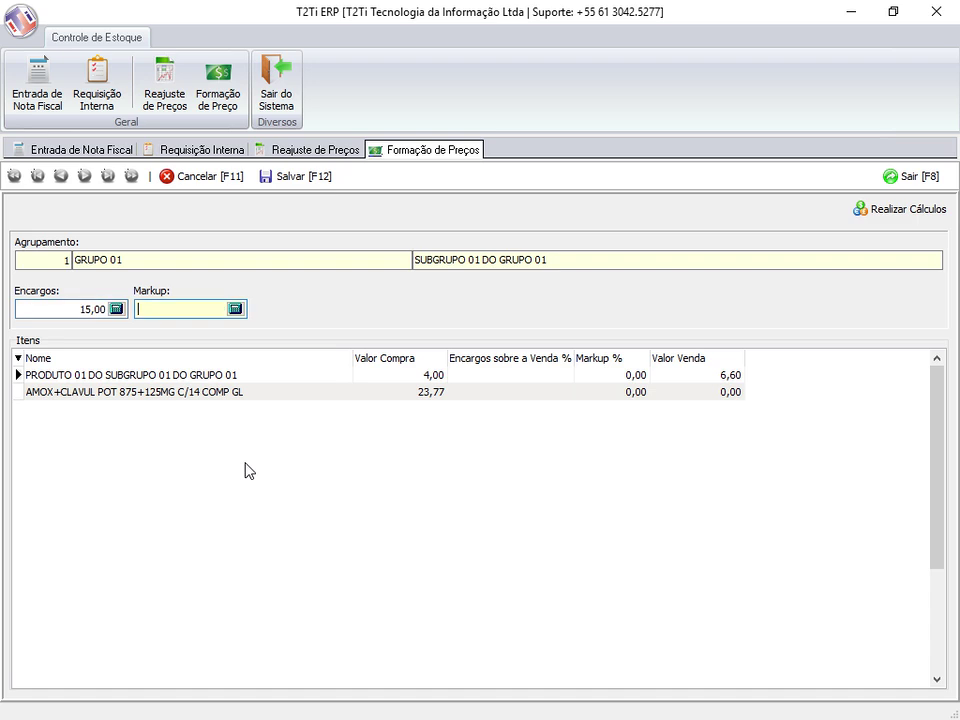
text(10)
key(Tab)
click(511, 392)
click(507, 377)
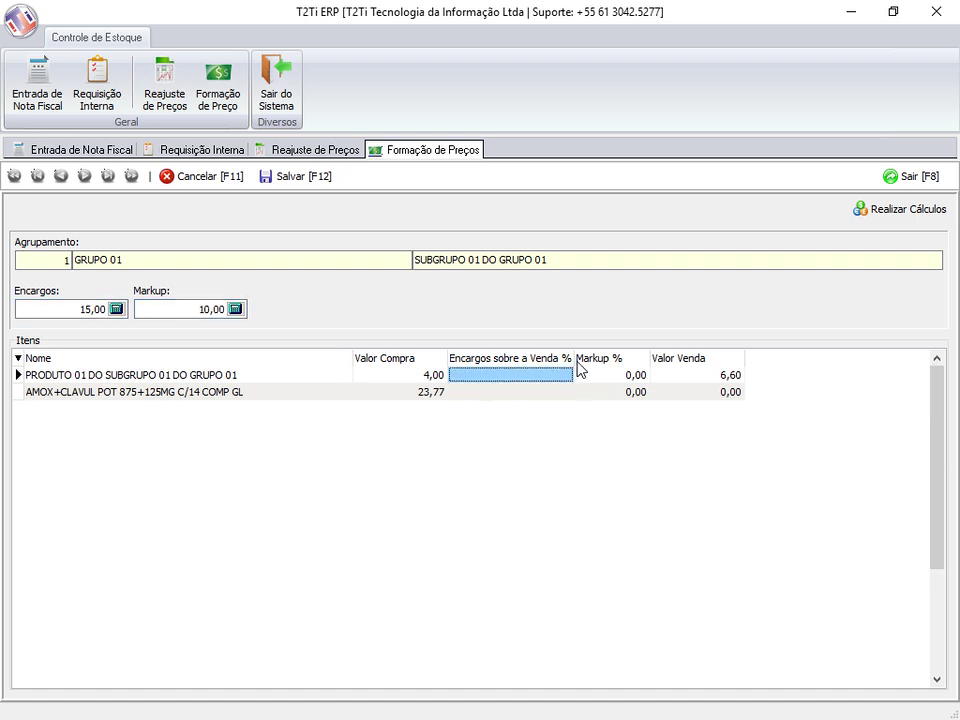
click(903, 212)
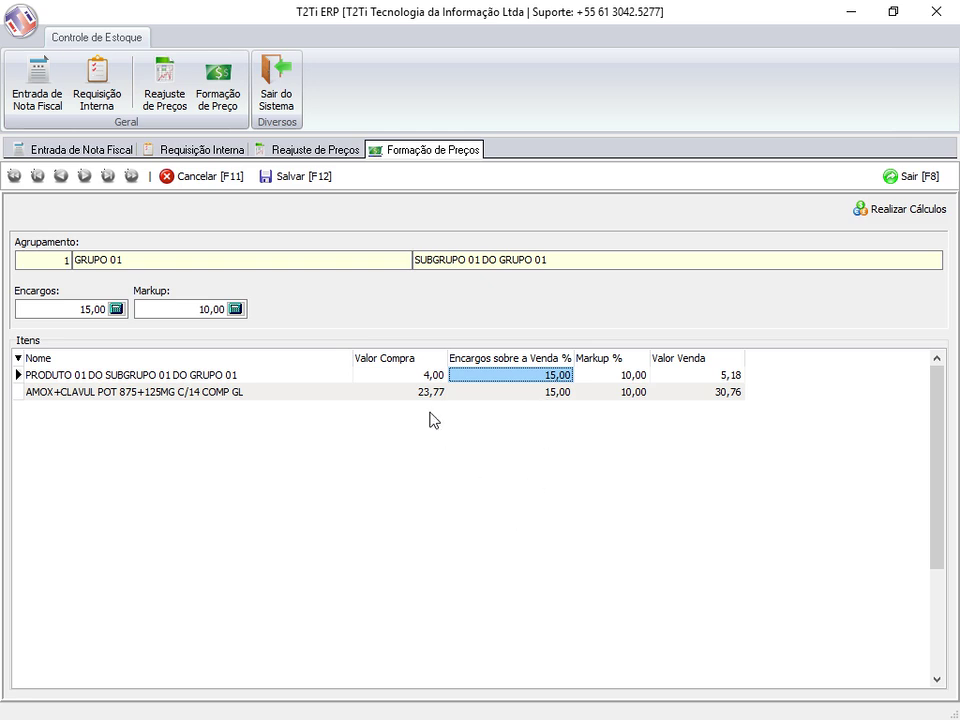
- Check the purchase value, charges, markup and sale value of both items, and save the price formation
click(400, 377)
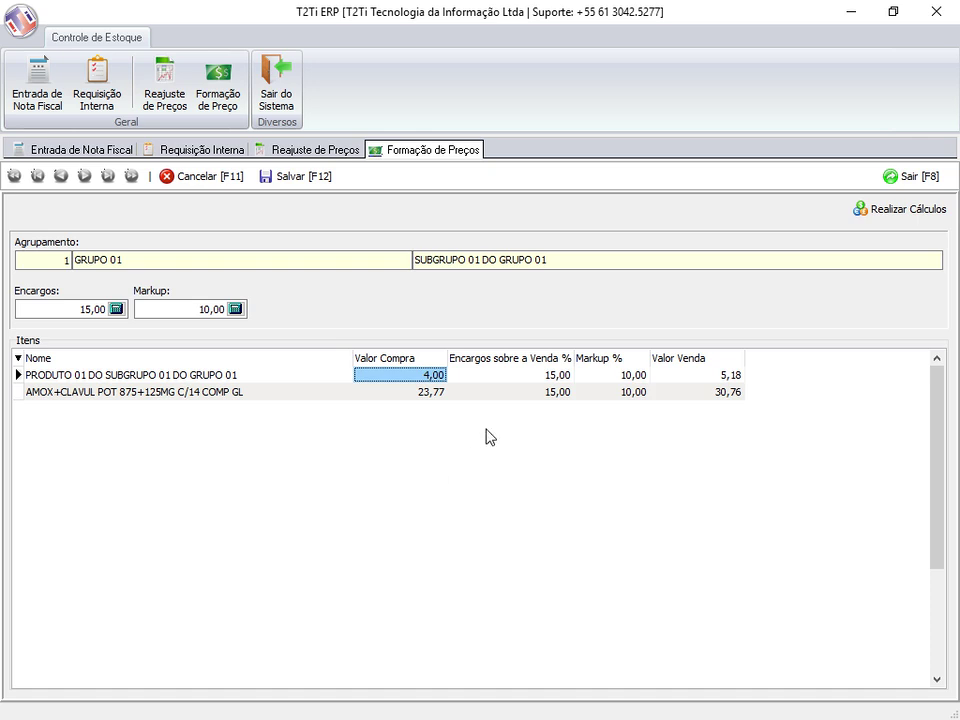
click(510, 377)
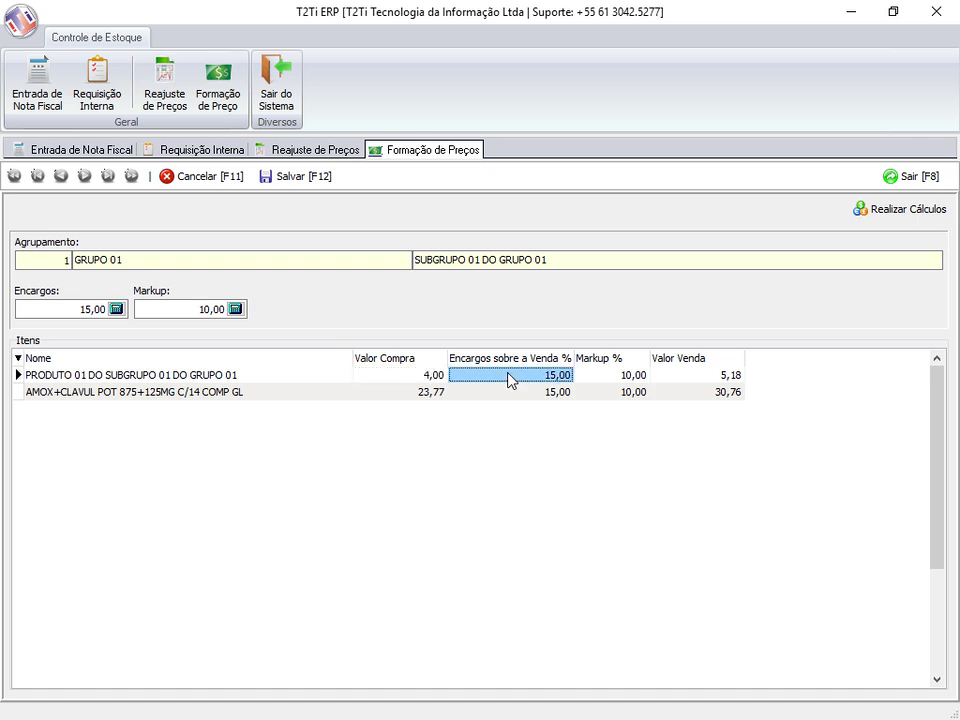
click(585, 378)
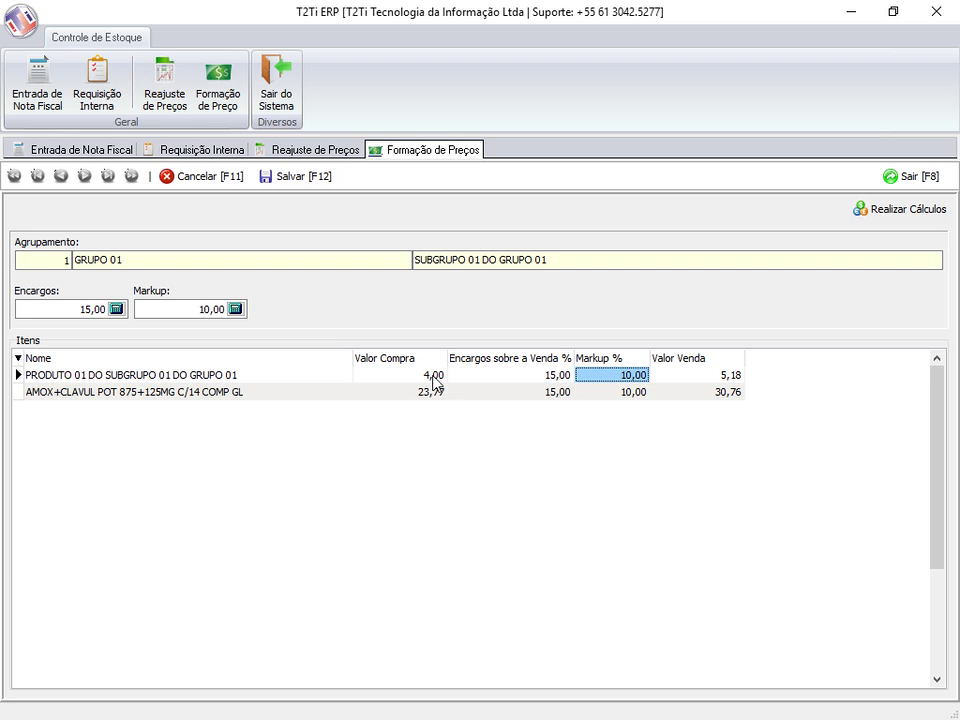
click(735, 377)
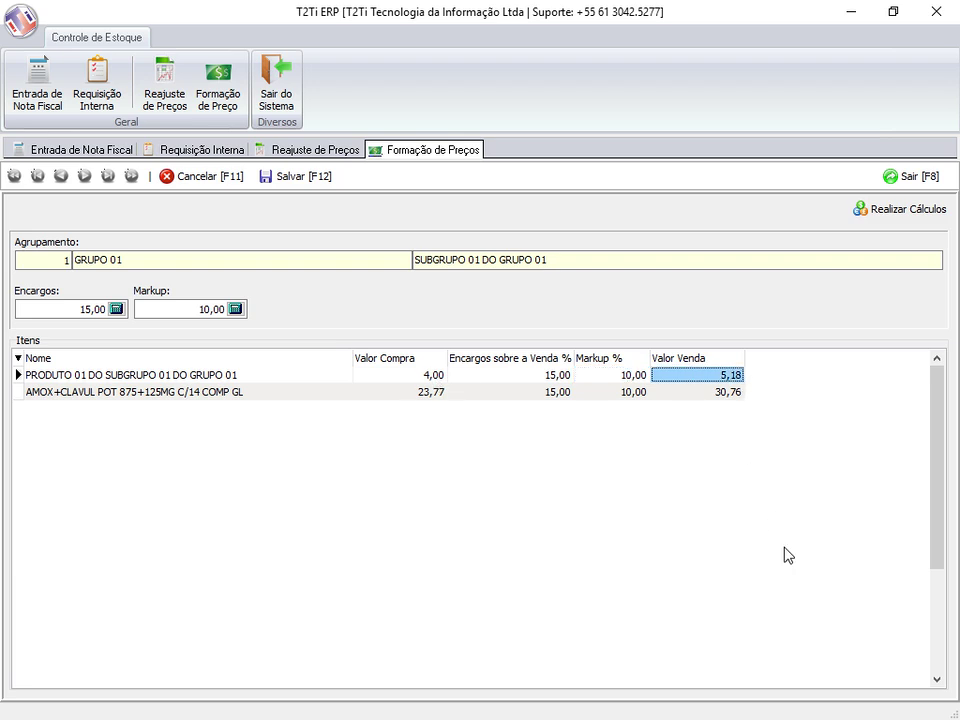
click(435, 392)
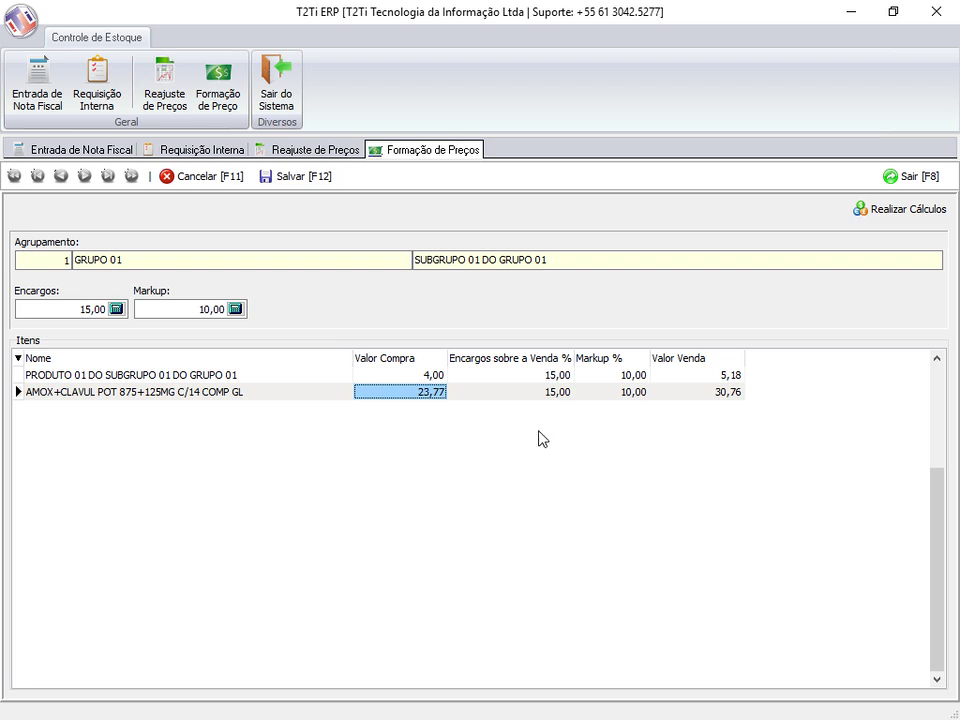
click(578, 396)
key(Left)
key(Right)
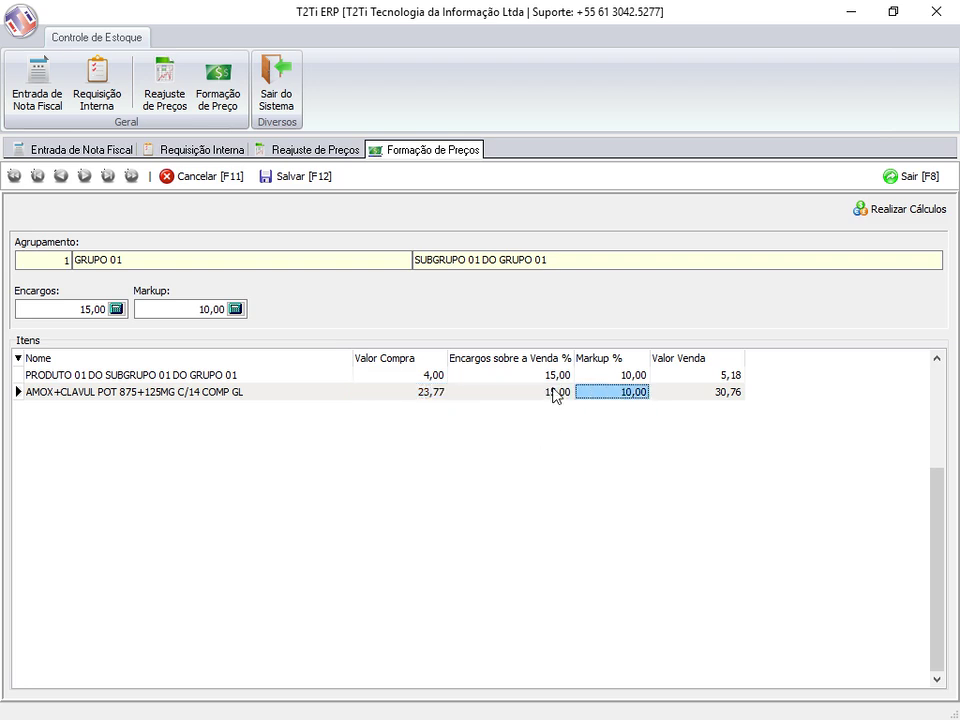
click(692, 393)
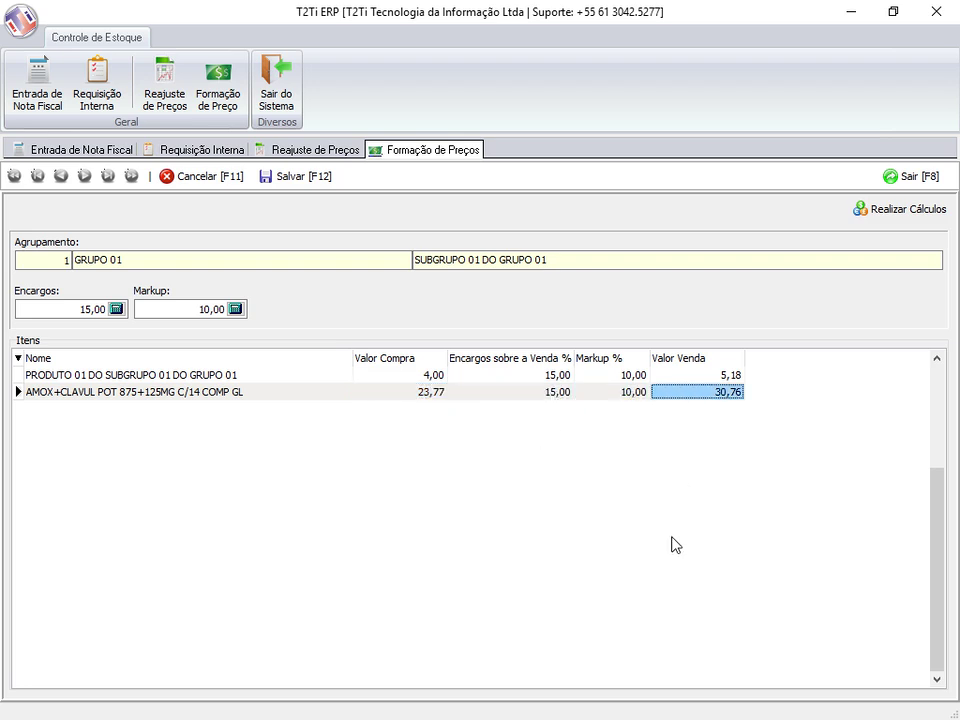
click(291, 176)
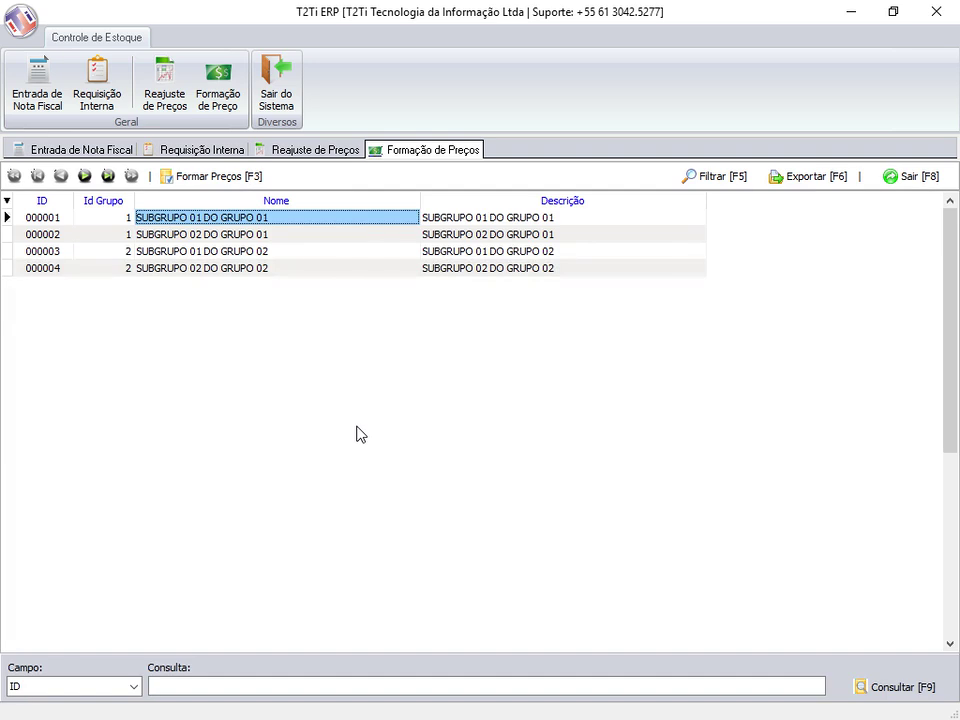